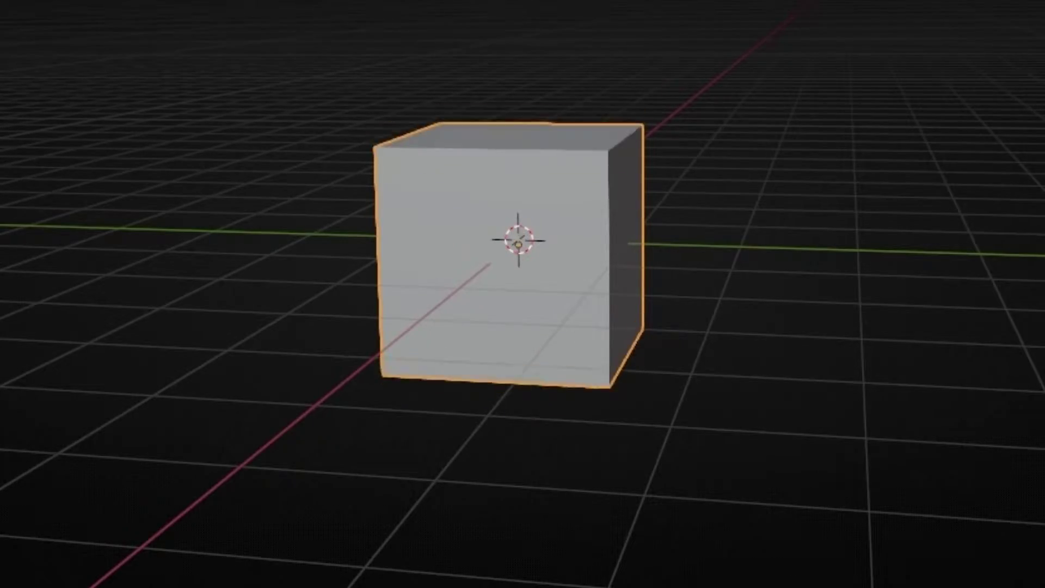
# - Enlarge the lower Timeline area and switch it to the Graph Editor
pyautogui.press('r')
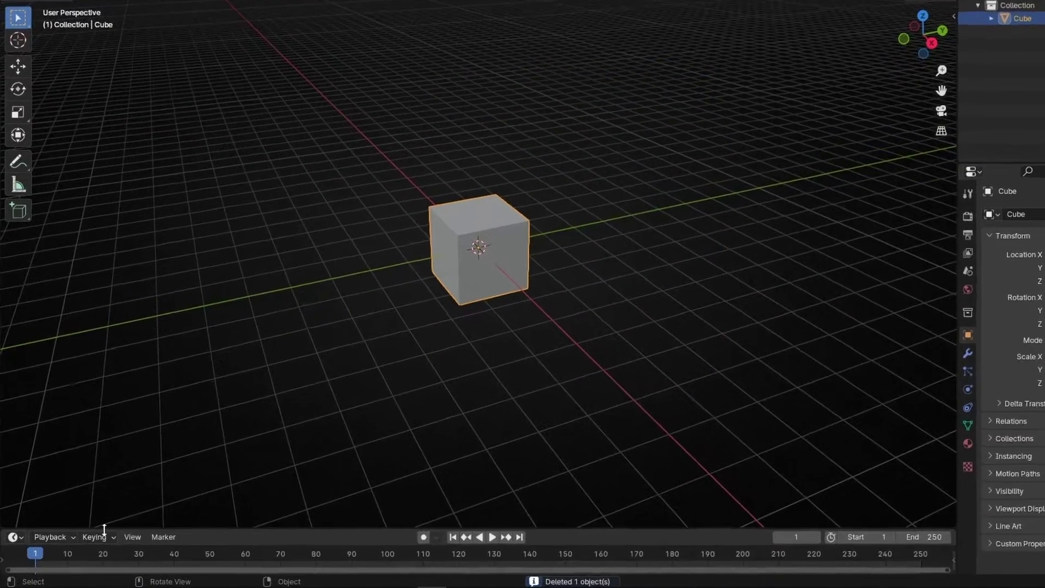
pyautogui.moveTo(93, 535); pyautogui.dragTo(94, 395)
pyautogui.moveTo(171, 236); pyautogui.dragTo(164, 215)
pyautogui.click(22, 229)
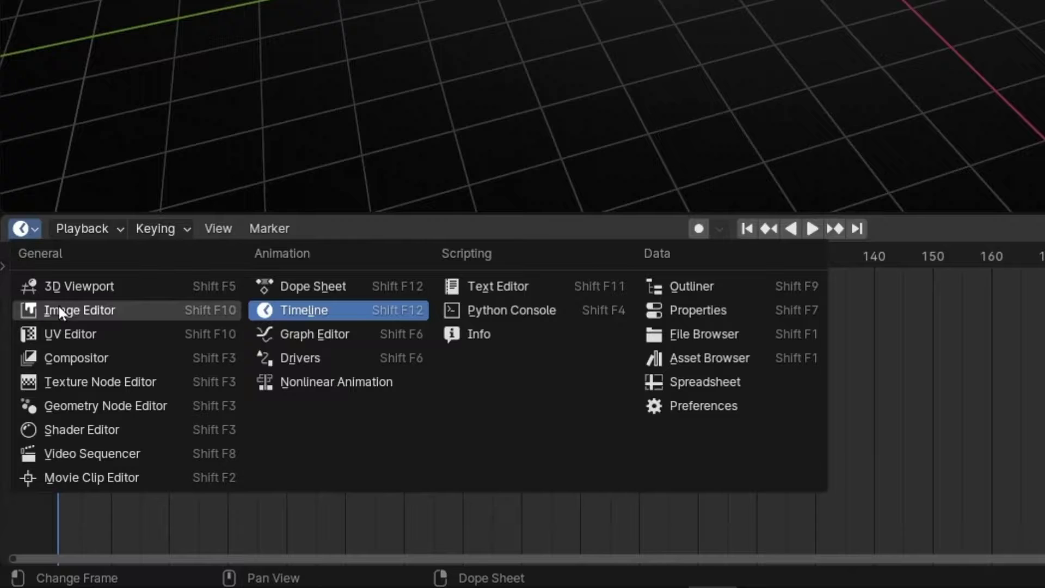
pyautogui.click(317, 334)
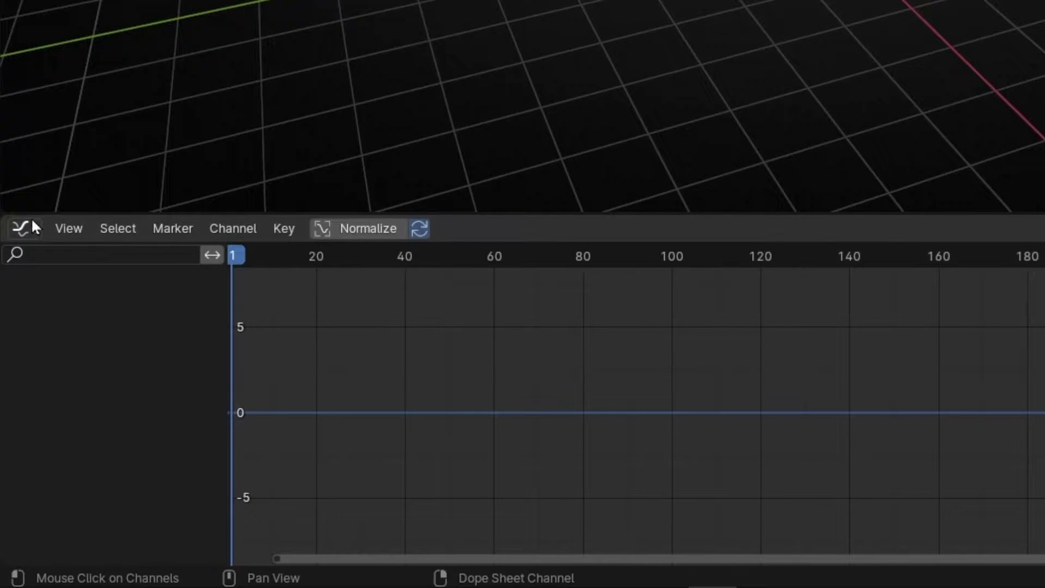
# - Add a Timeline strip above the Graph Editor and shrink it to just its header
pyautogui.click(9, 203)
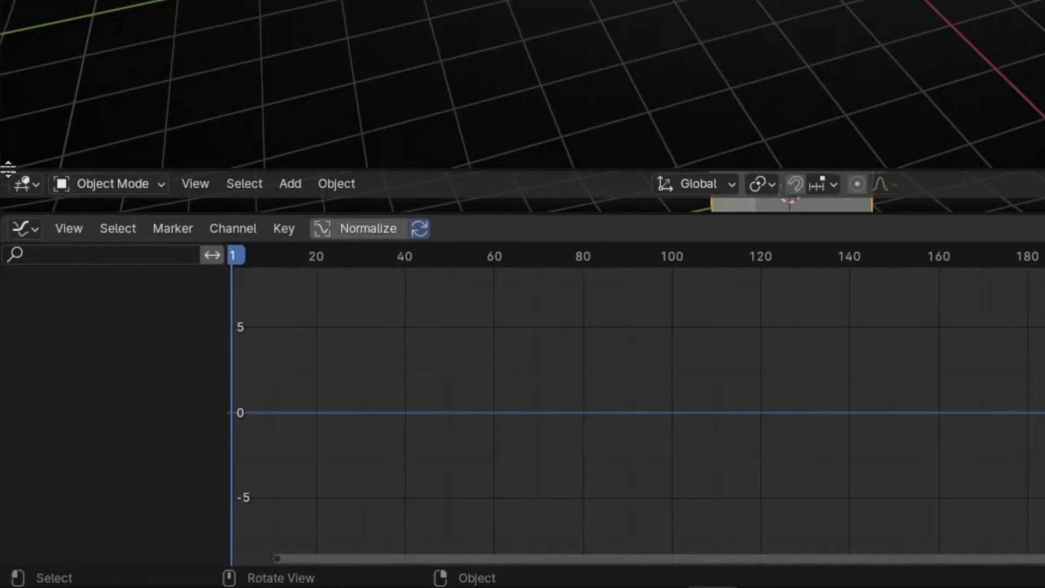
pyautogui.click(31, 162)
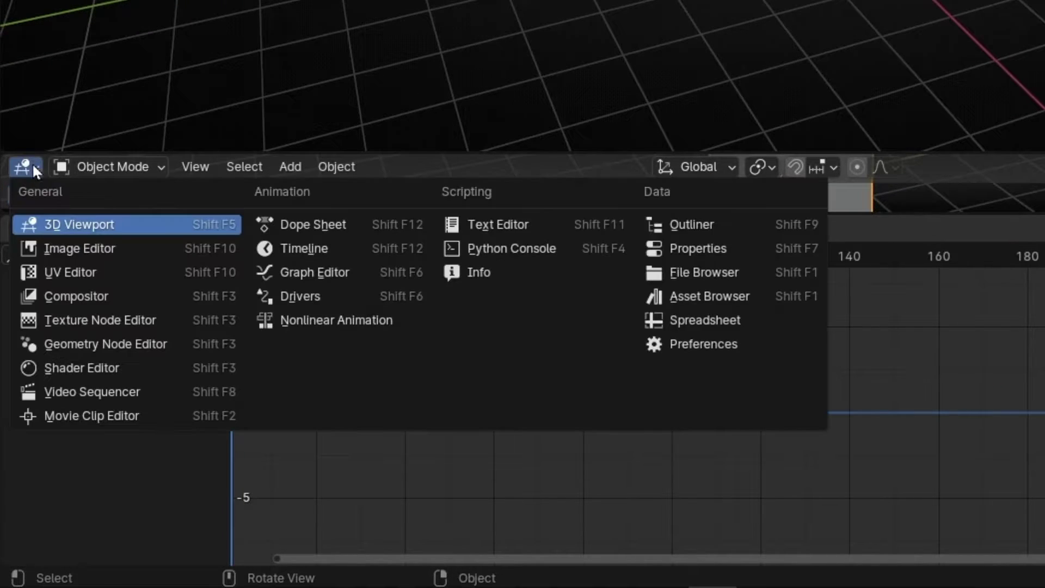
pyautogui.click(285, 251)
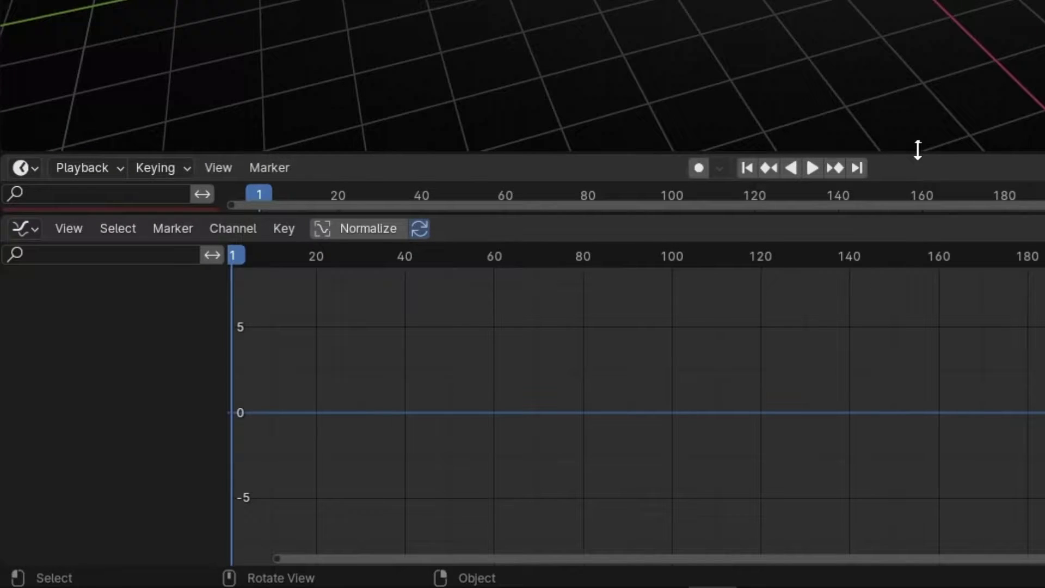
pyautogui.moveTo(917, 152); pyautogui.dragTo(914, 185)
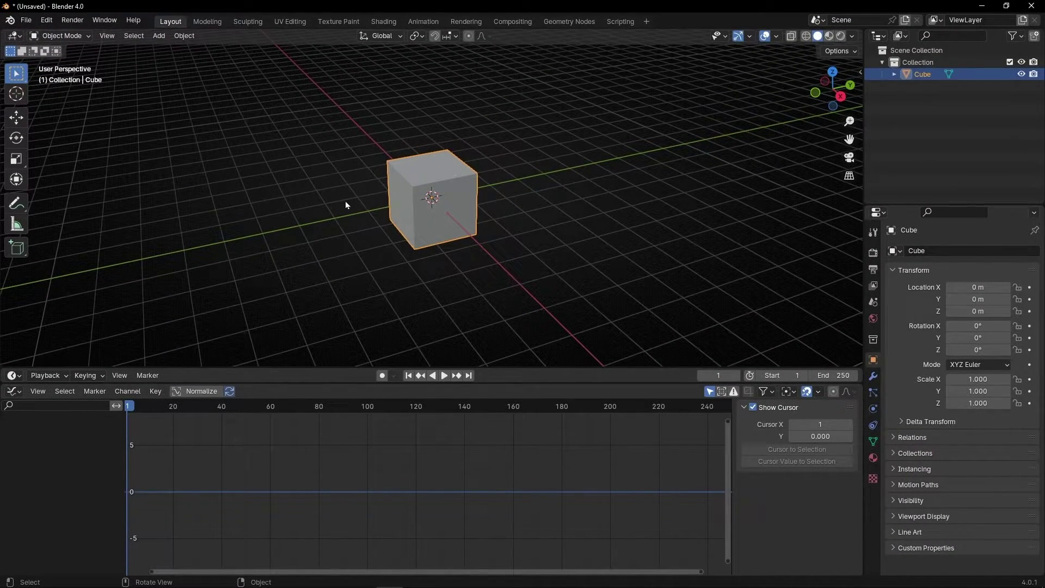
# - Insert a Location keyframe on the cube at frame 1, then orbit to an angled view
pyautogui.rightClick(408, 190)
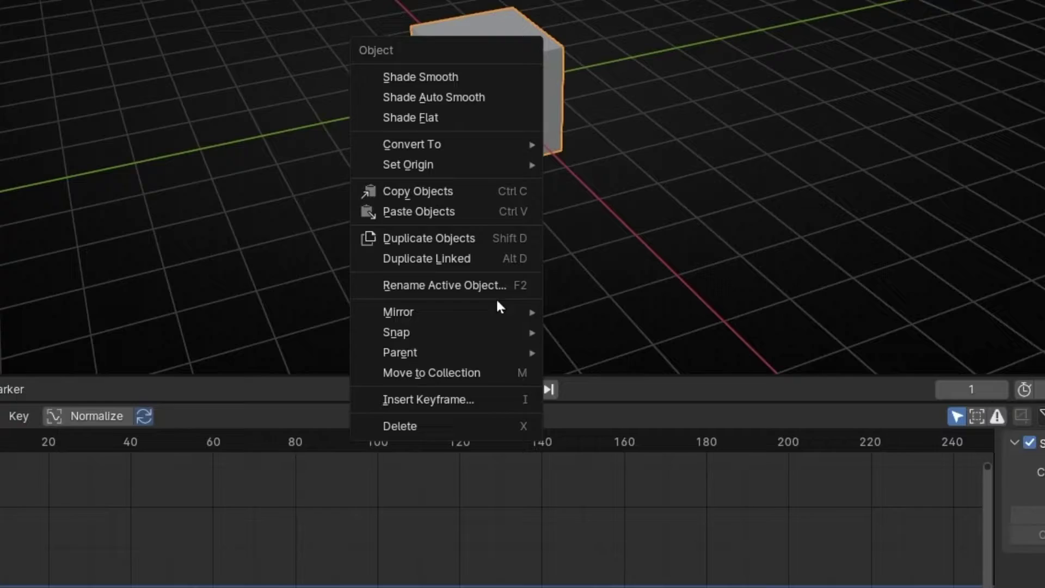
pyautogui.click(477, 405)
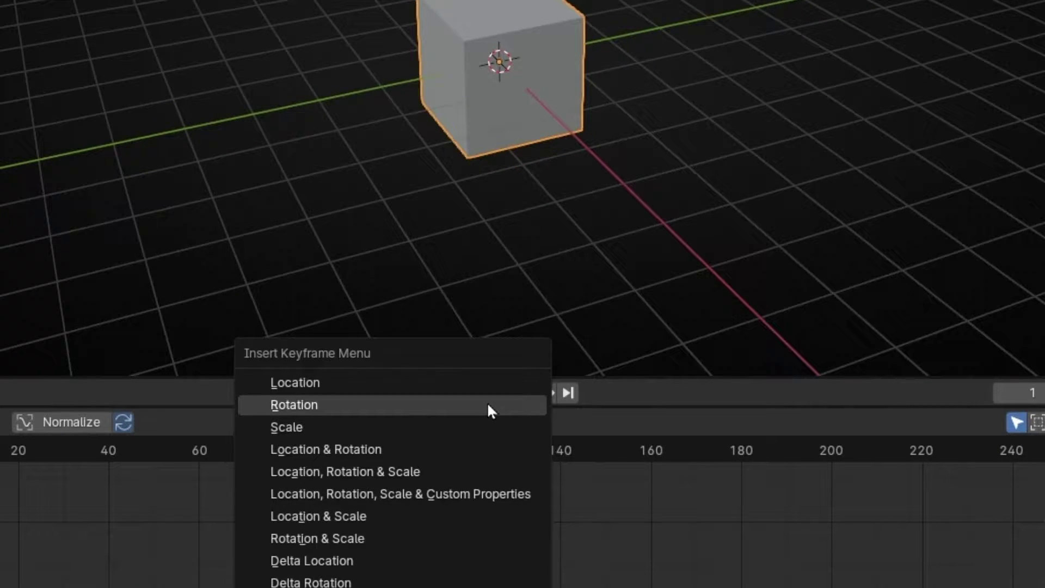
pyautogui.click(396, 384)
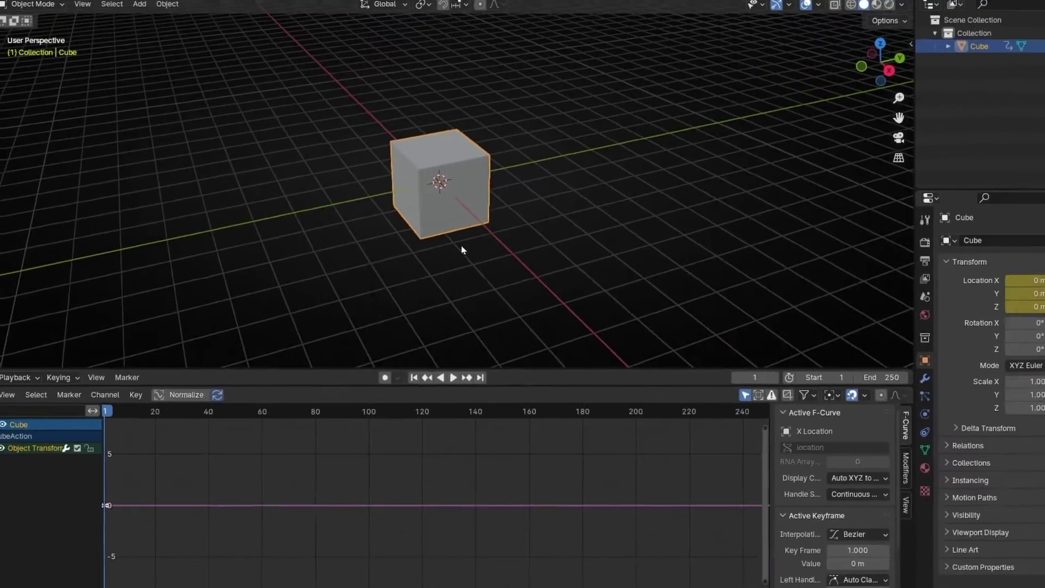
pyautogui.moveTo(479, 179); pyautogui.dragTo(465, 142, button='middle')
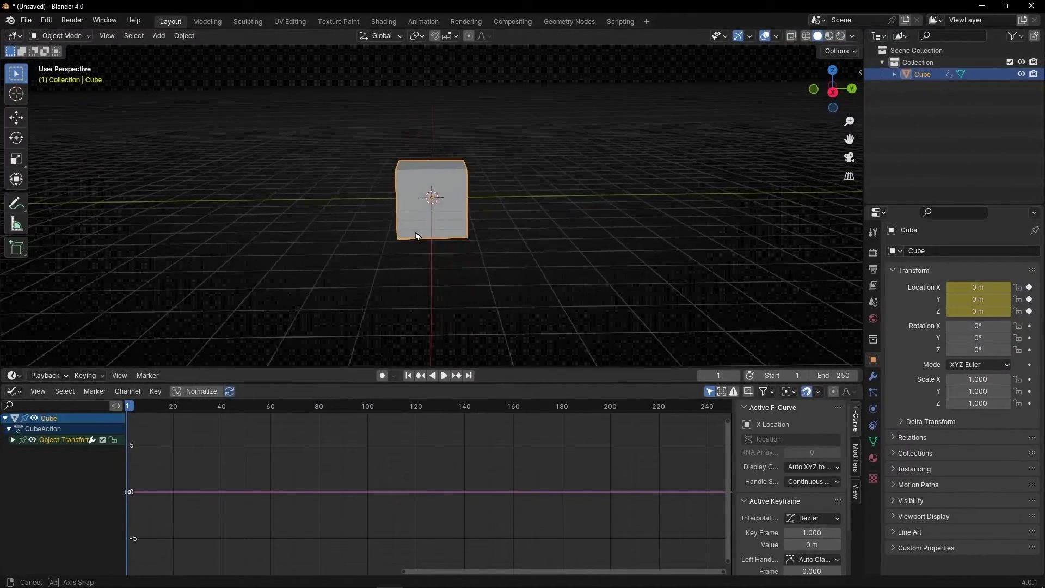
pyautogui.moveTo(416, 235); pyautogui.dragTo(436, 272, button='middle')
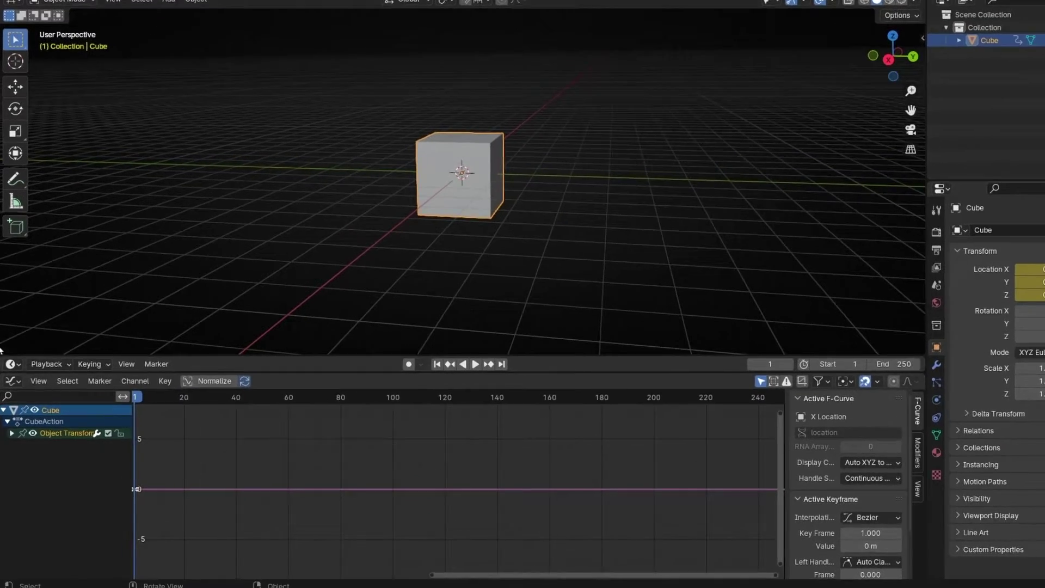
# - Expand Object Transforms, hide X and Y Location, and make Z Location active
pyautogui.click(12, 432)
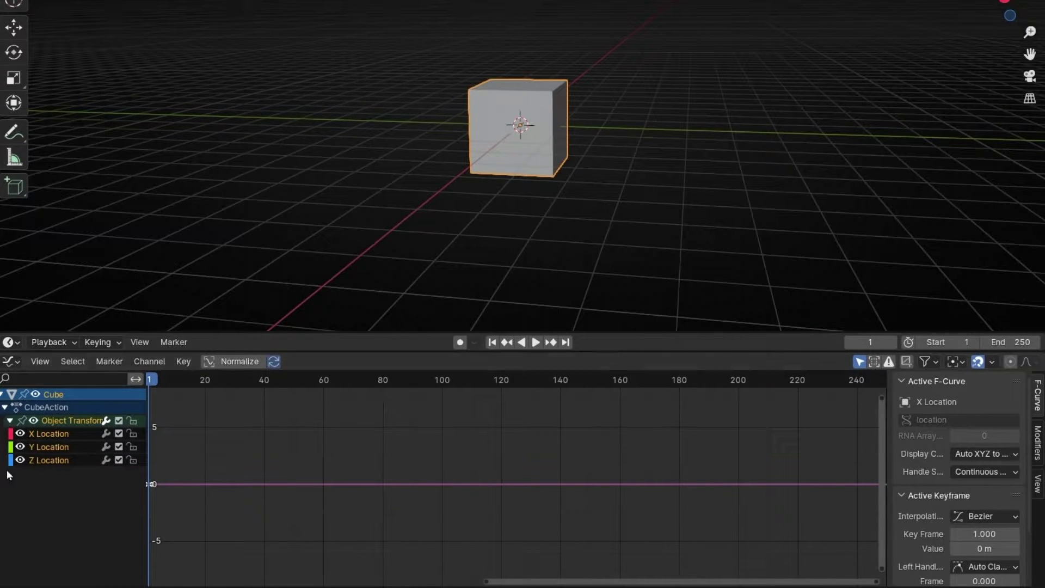
pyautogui.click(22, 432)
pyautogui.click(20, 446)
pyautogui.click(59, 463)
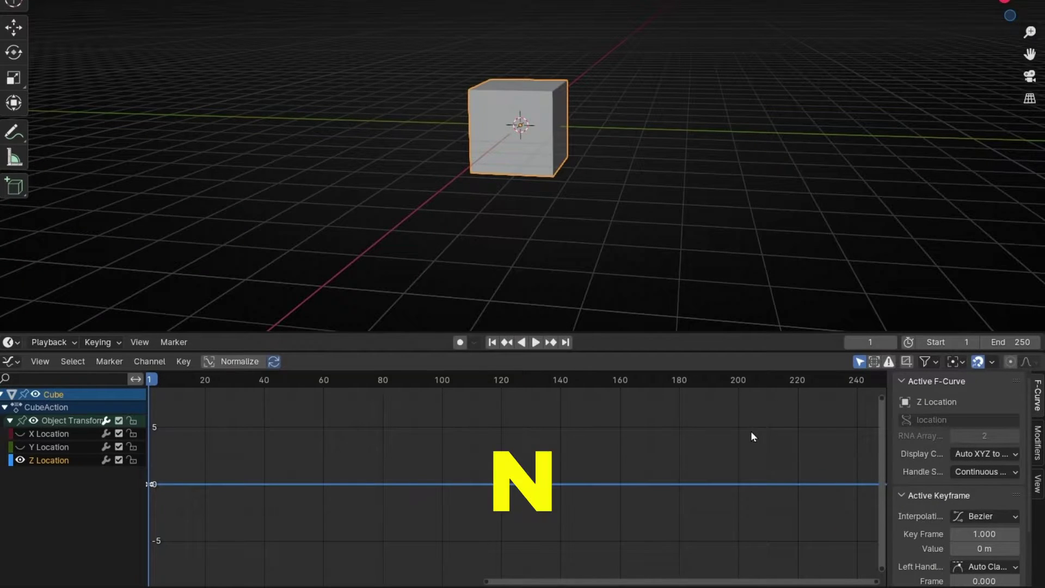
# - Reselect the Z Location channel and show its Modifiers tab in the sidebar
pyautogui.press('n')
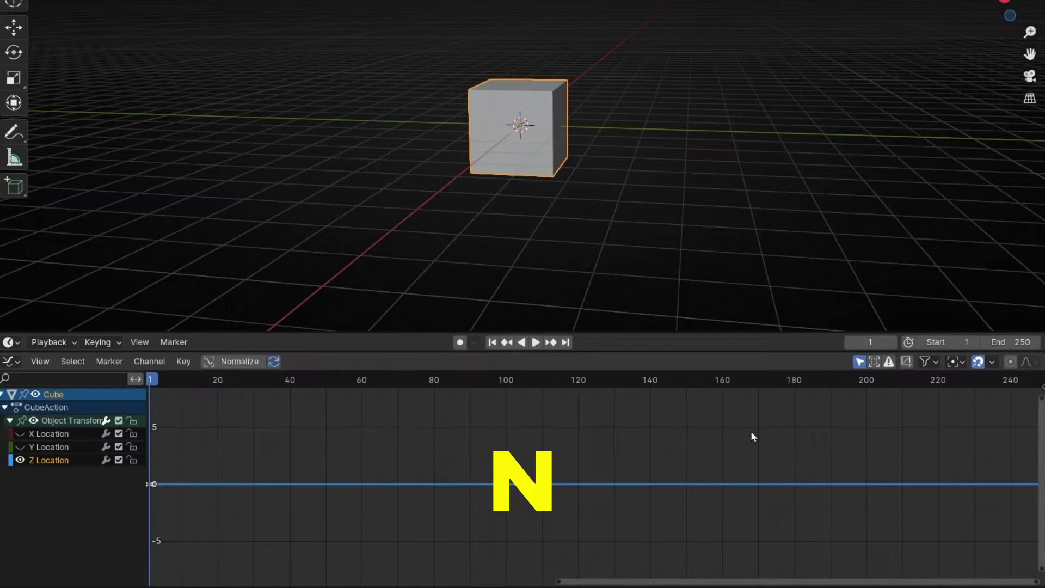
pyautogui.press('n')
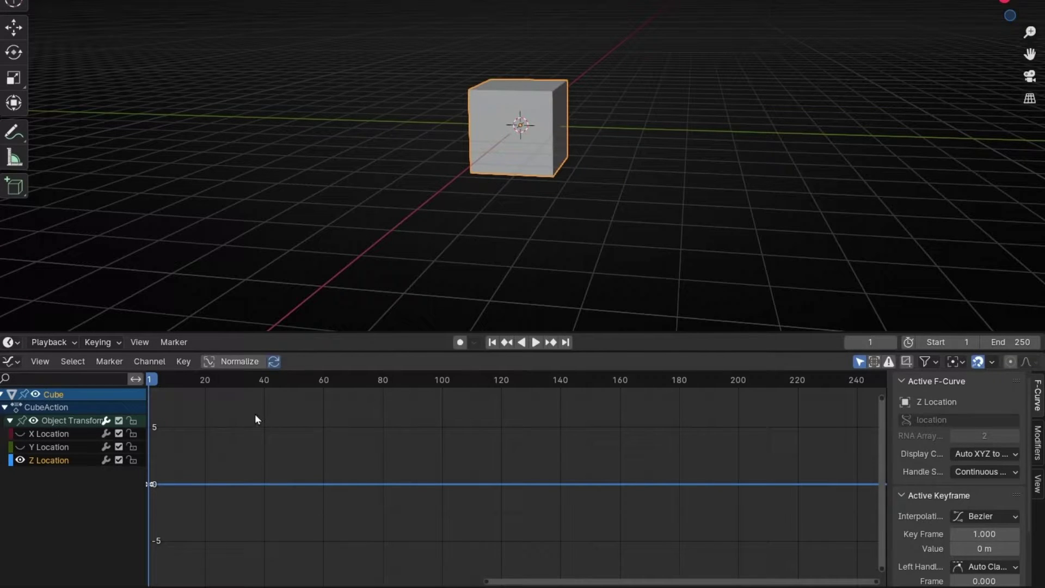
pyautogui.click(246, 451)
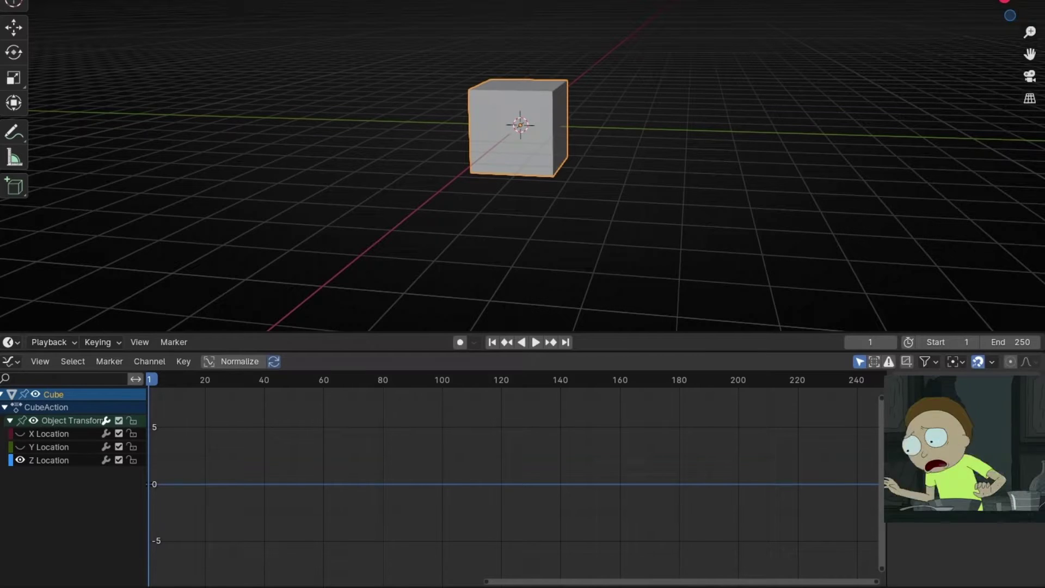
pyautogui.click(40, 459)
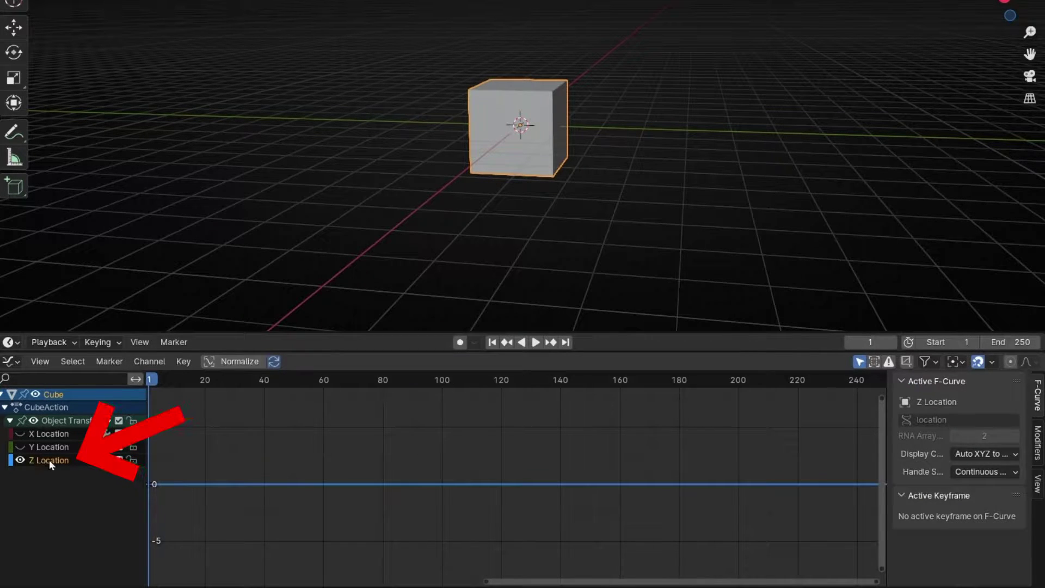
pyautogui.click(1037, 444)
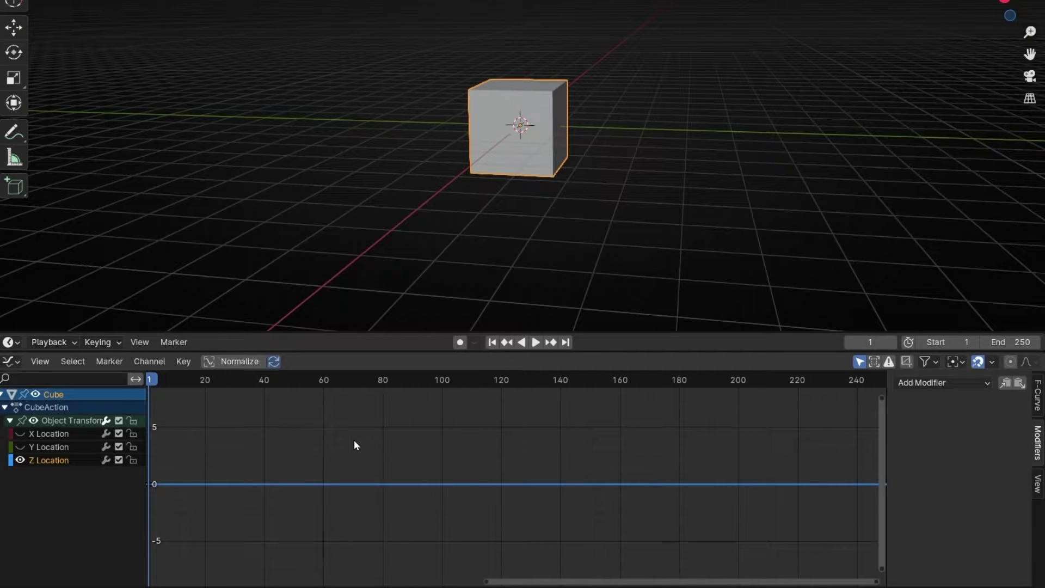
pyautogui.press('space')
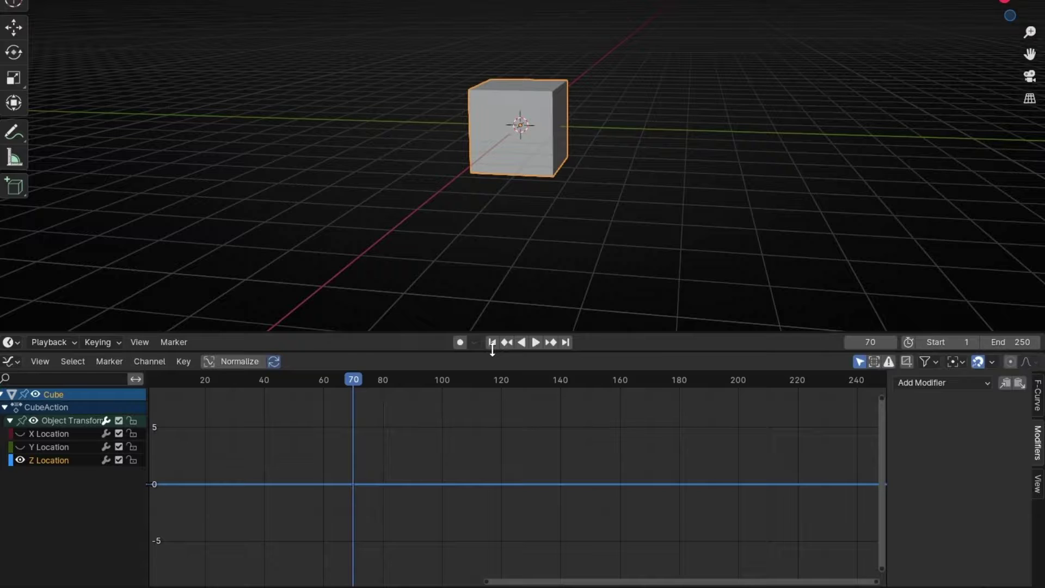
# - Stop playback and add a Noise modifier to the Z Location curve
pyautogui.press('Escape')
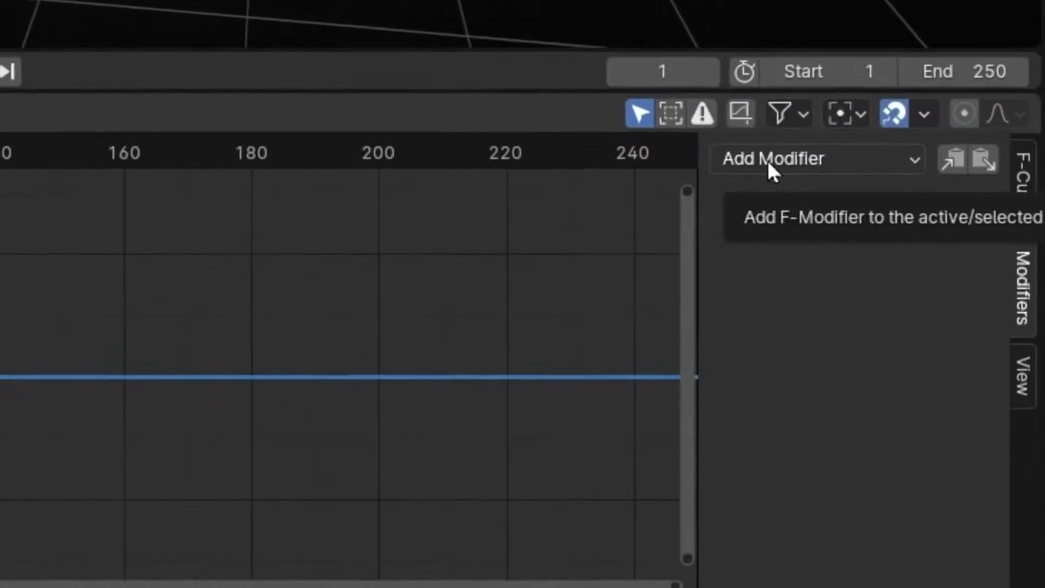
pyautogui.click(920, 383)
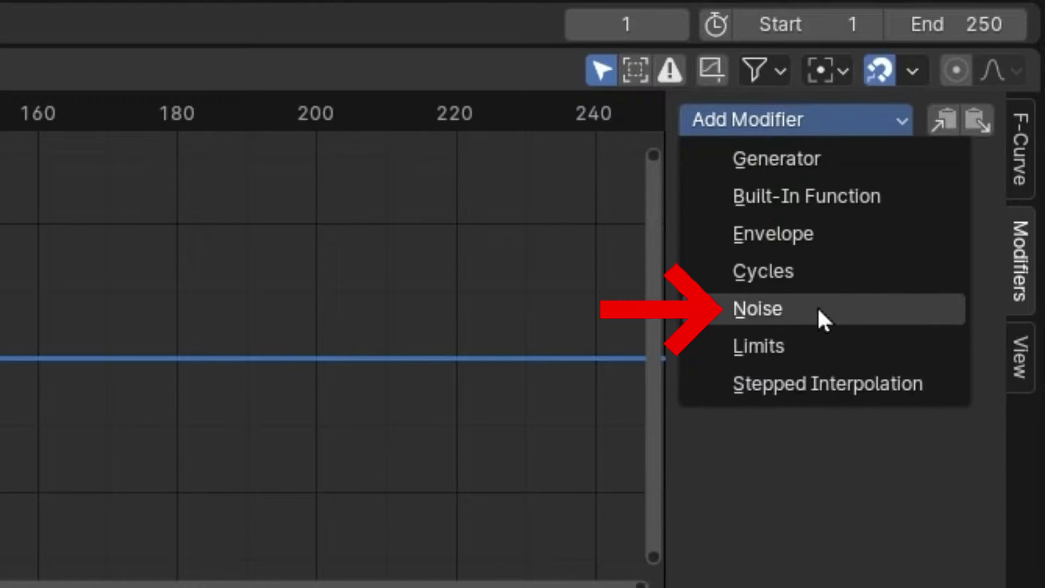
pyautogui.click(784, 305)
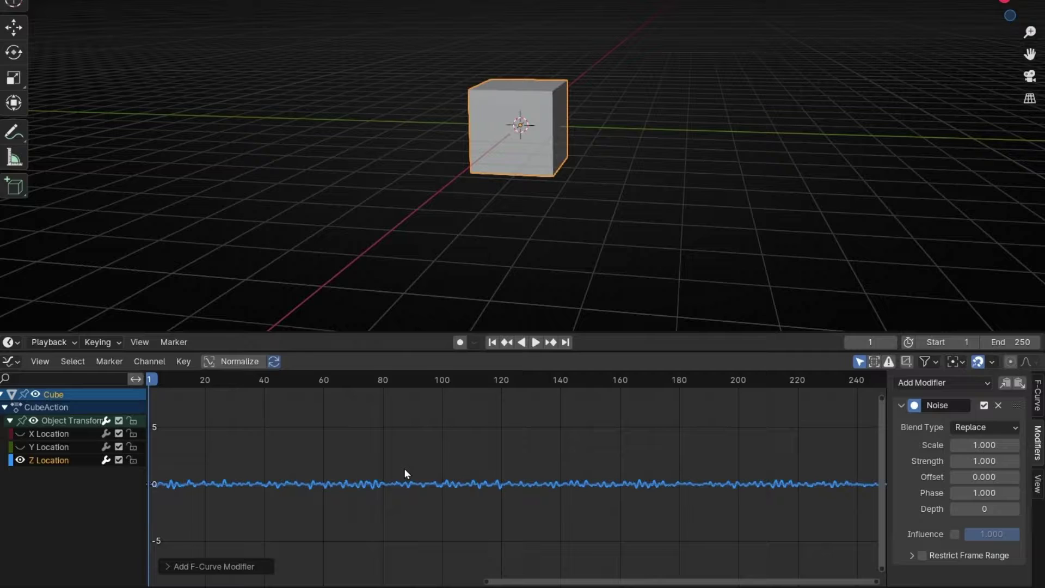
# - Preview playback while dragging the Noise Strength up to 227
pyautogui.press('space')
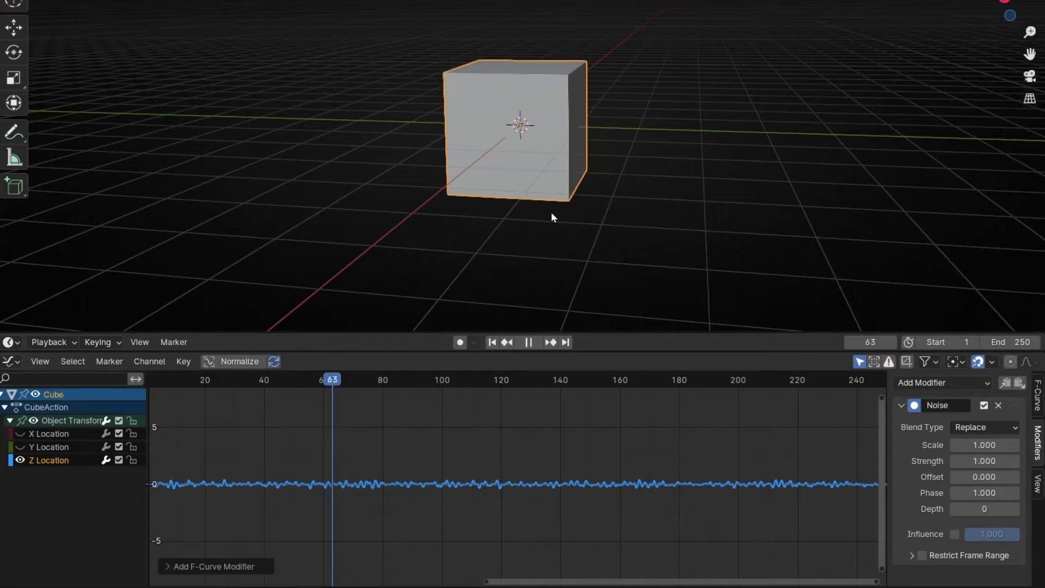
pyautogui.press('space')
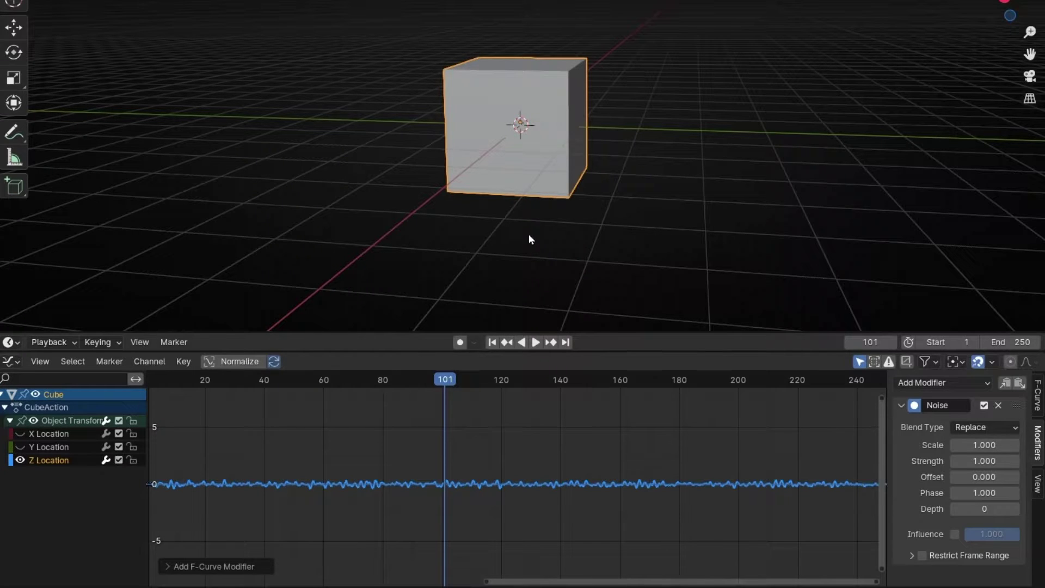
pyautogui.press('space')
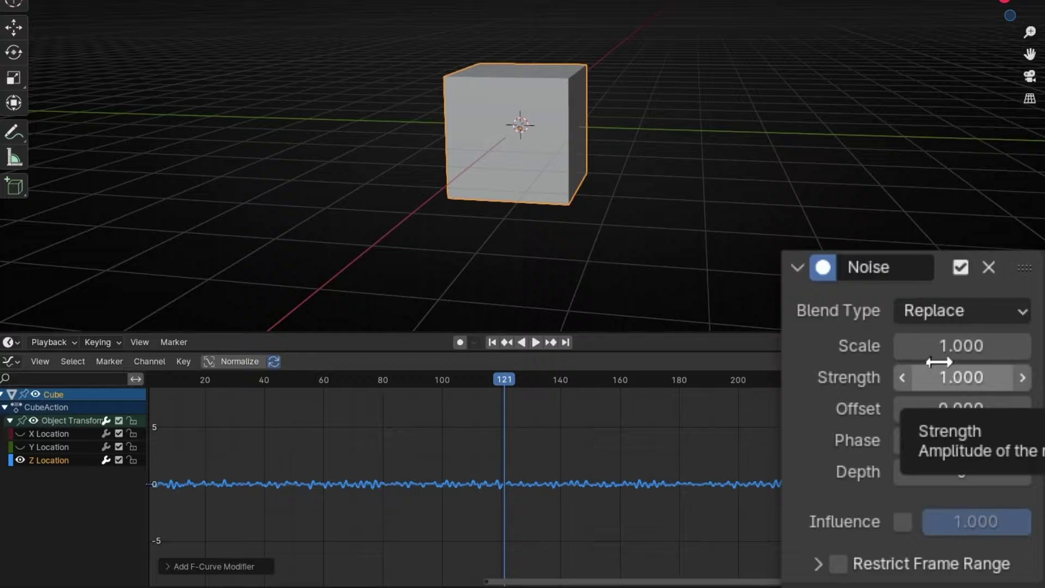
pyautogui.moveTo(939, 362)
pyautogui.mouseDown()
pyautogui.moveTo(993, 362)
pyautogui.moveTo(945, 375)
pyautogui.mouseUp()
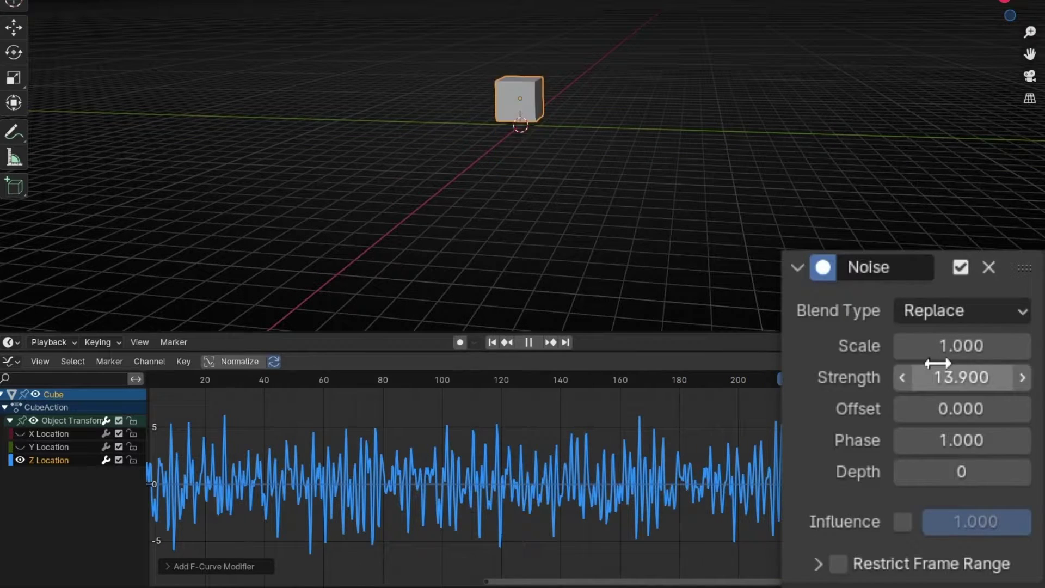
pyautogui.moveTo(937, 363); pyautogui.dragTo(614, 218)
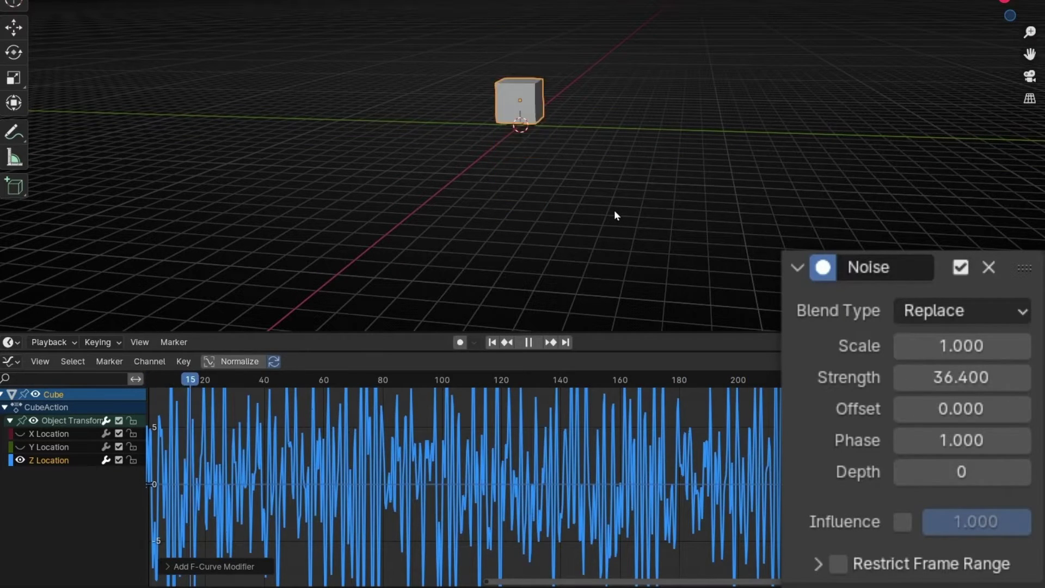
pyautogui.moveTo(922, 377); pyautogui.dragTo(1034, 377)
pyautogui.scroll(-2, 657, 243)
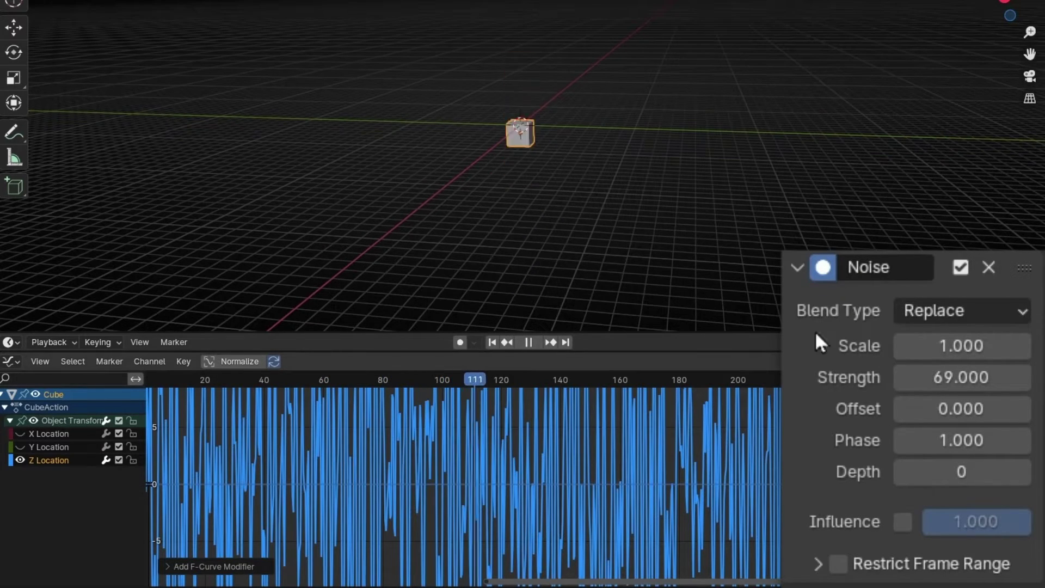
pyautogui.moveTo(956, 381); pyautogui.dragTo(929, 384)
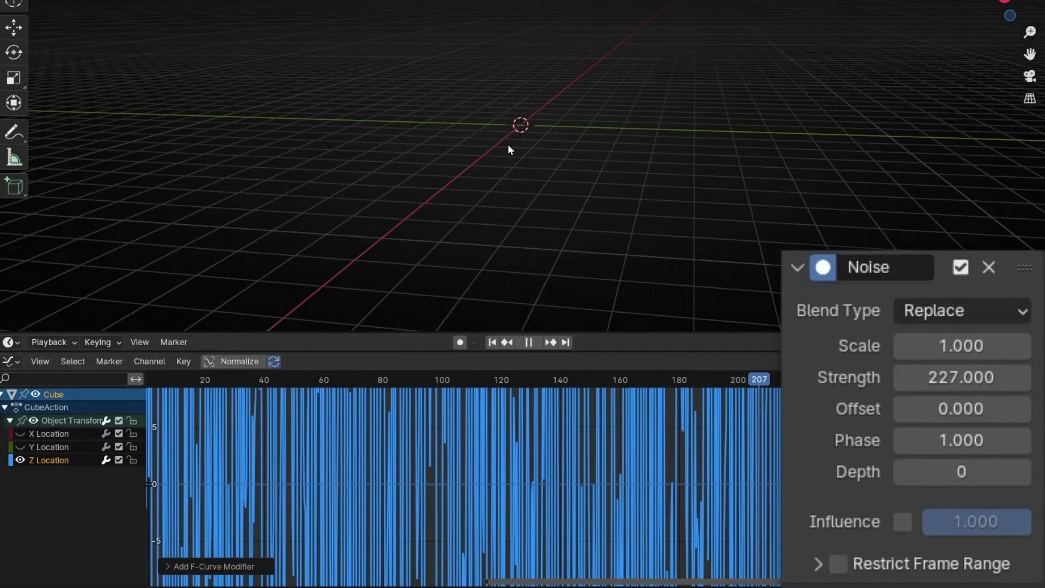
# - Set the Noise Strength to 5 and the Scale to 3.6
pyautogui.click(942, 374)
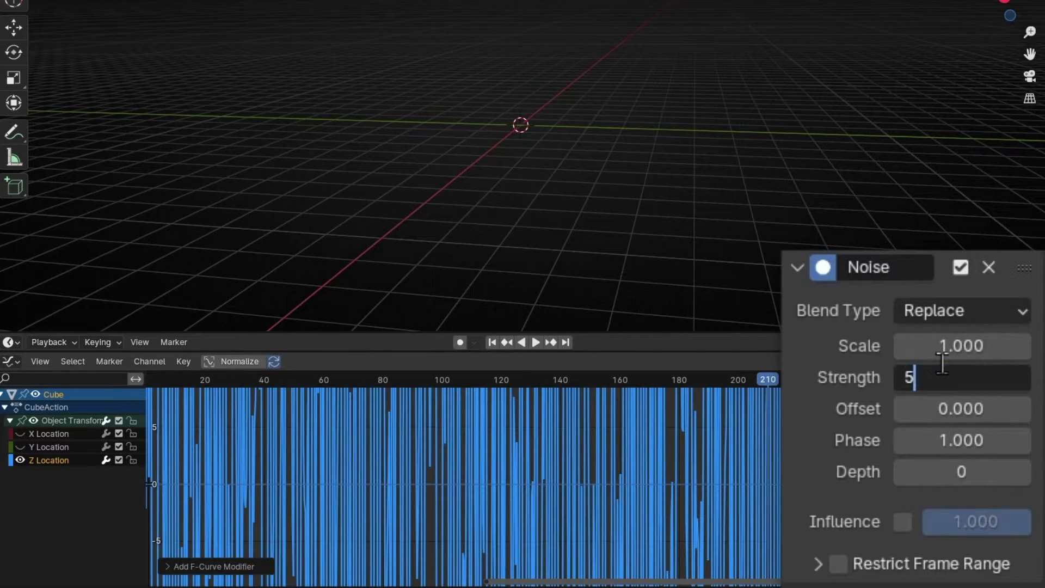
pyautogui.press('Return')
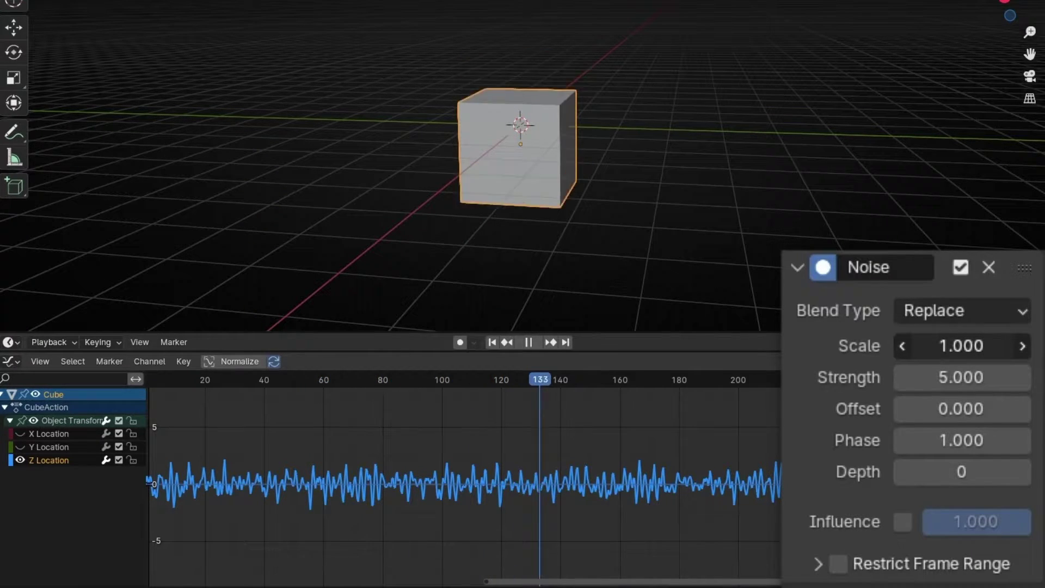
pyautogui.moveTo(961, 346); pyautogui.dragTo(1044, 346)
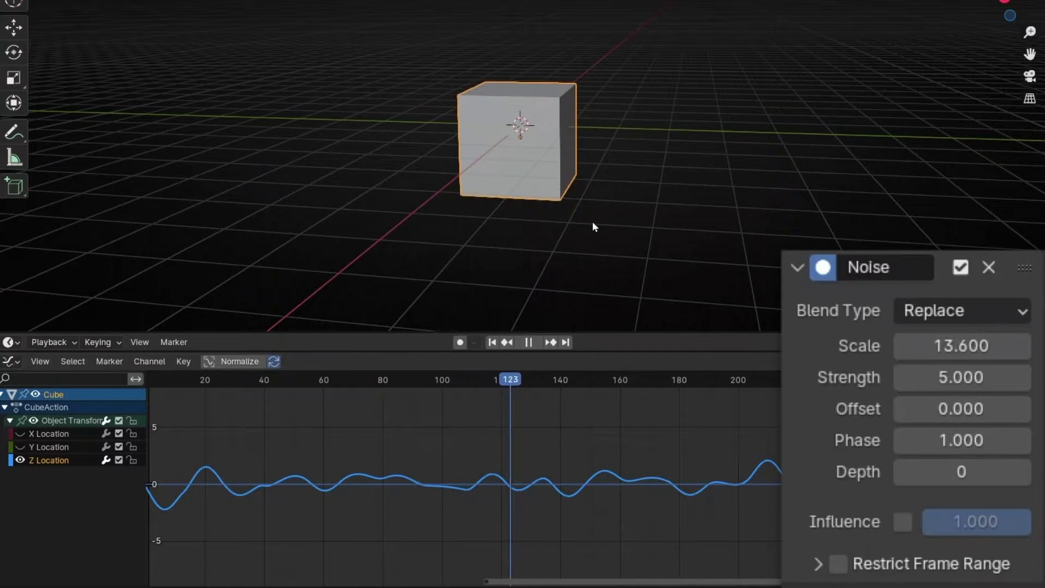
pyautogui.moveTo(973, 345)
pyautogui.mouseDown()
pyautogui.moveTo(893, 345)
pyautogui.moveTo(1001, 345)
pyautogui.moveTo(962, 346)
pyautogui.mouseUp()
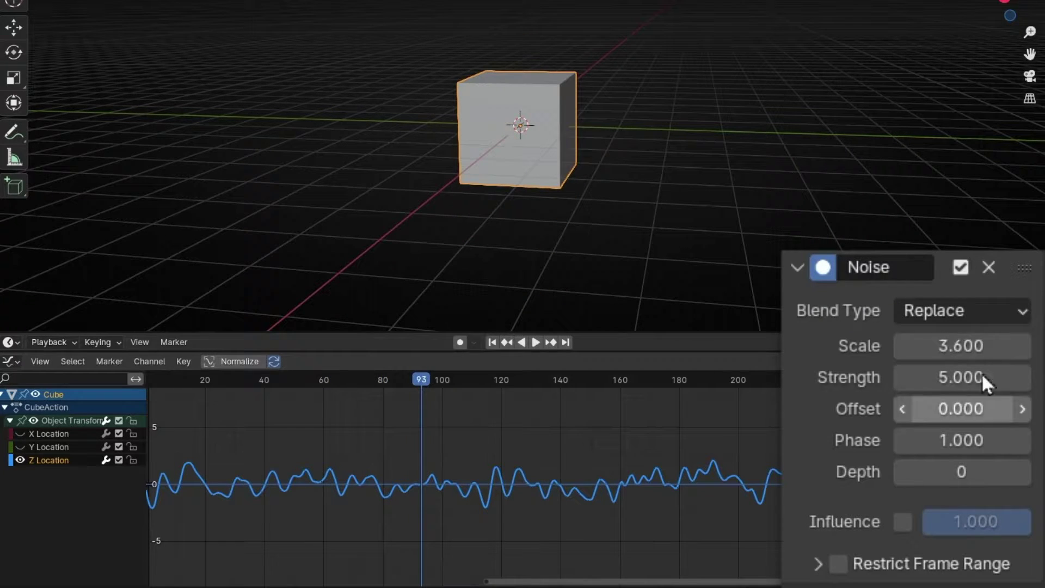
# - Set the Noise Offset to 47.6 and Phase to 29
pyautogui.moveTo(963, 403); pyautogui.dragTo(988, 403)
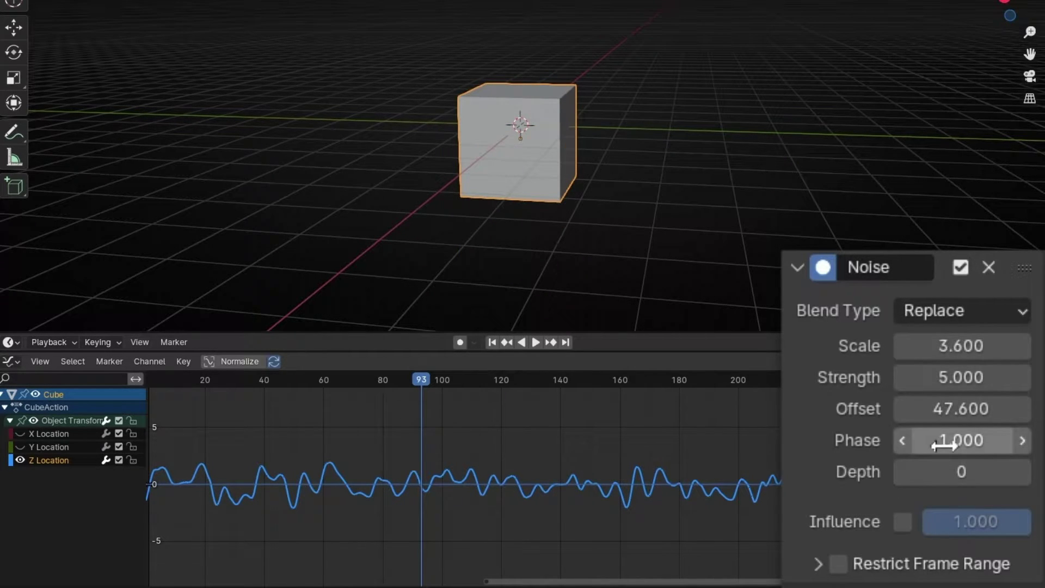
pyautogui.moveTo(946, 440); pyautogui.dragTo(1028, 439)
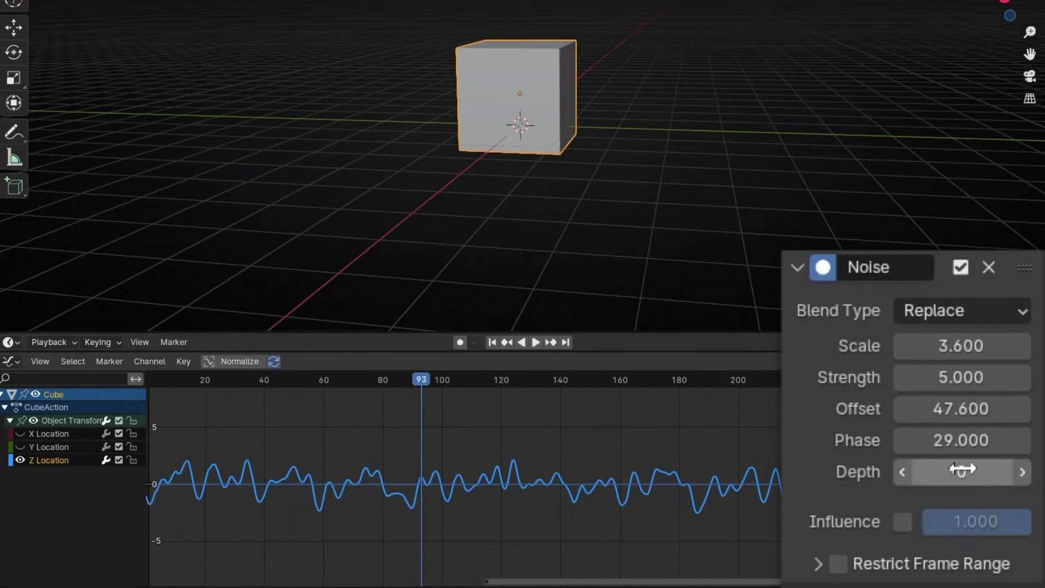
pyautogui.scroll(1, 476, 472)
pyautogui.scroll(2, 475, 472)
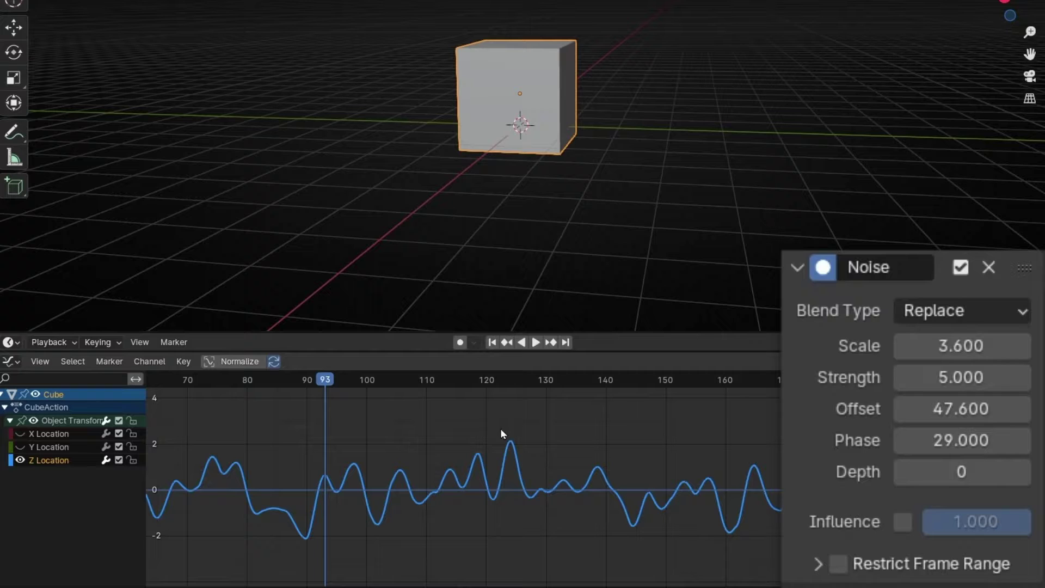
# - Preview a higher Noise Depth, reset Depth to 0, and enable Influence
pyautogui.moveTo(1018, 471); pyautogui.dragTo(1037, 471)
pyautogui.press('space')
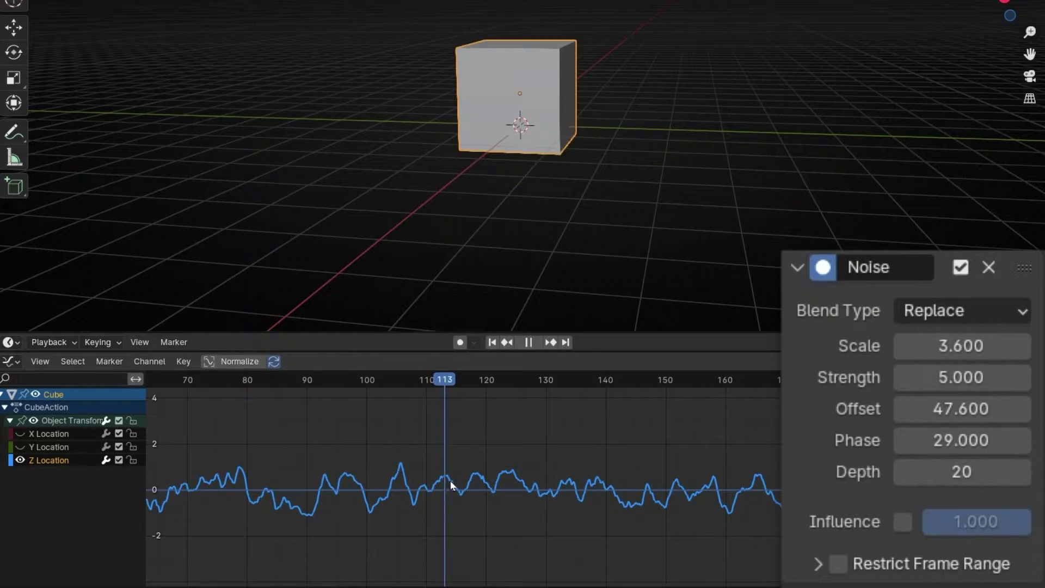
pyautogui.press('Escape')
pyautogui.moveTo(904, 471); pyautogui.dragTo(849, 472)
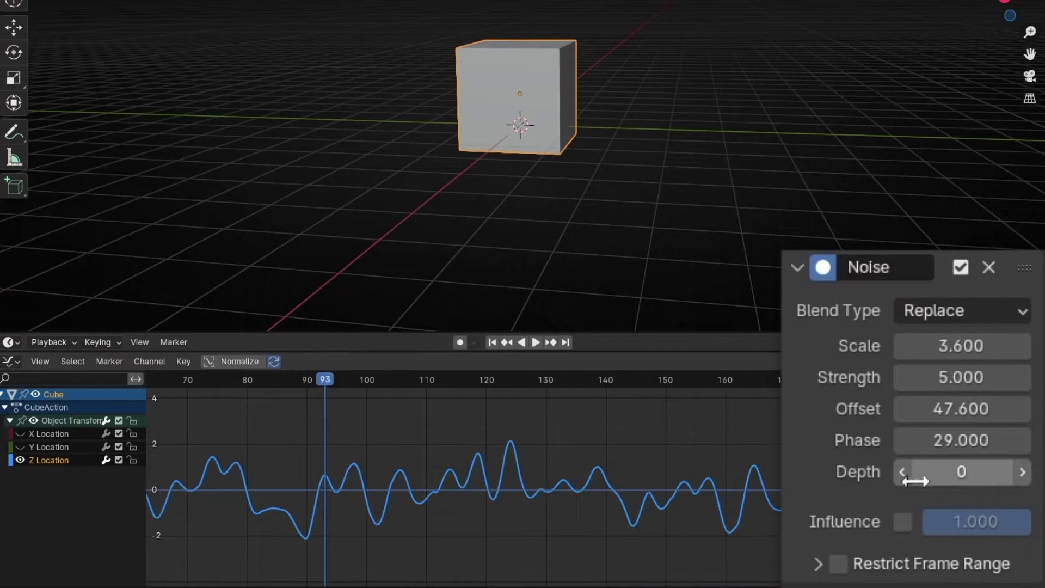
pyautogui.press('space')
pyautogui.press('space')
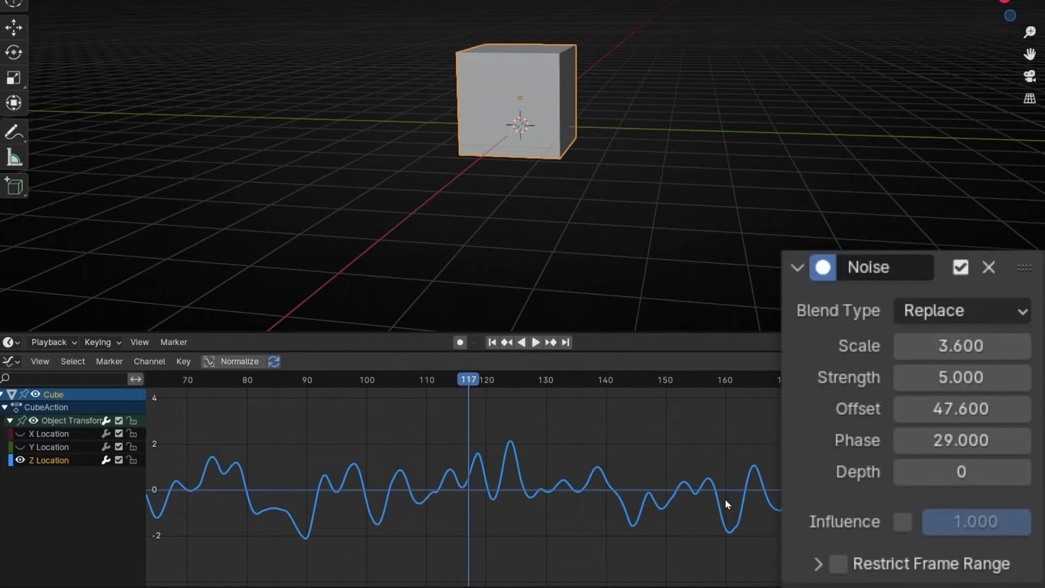
pyautogui.click(902, 524)
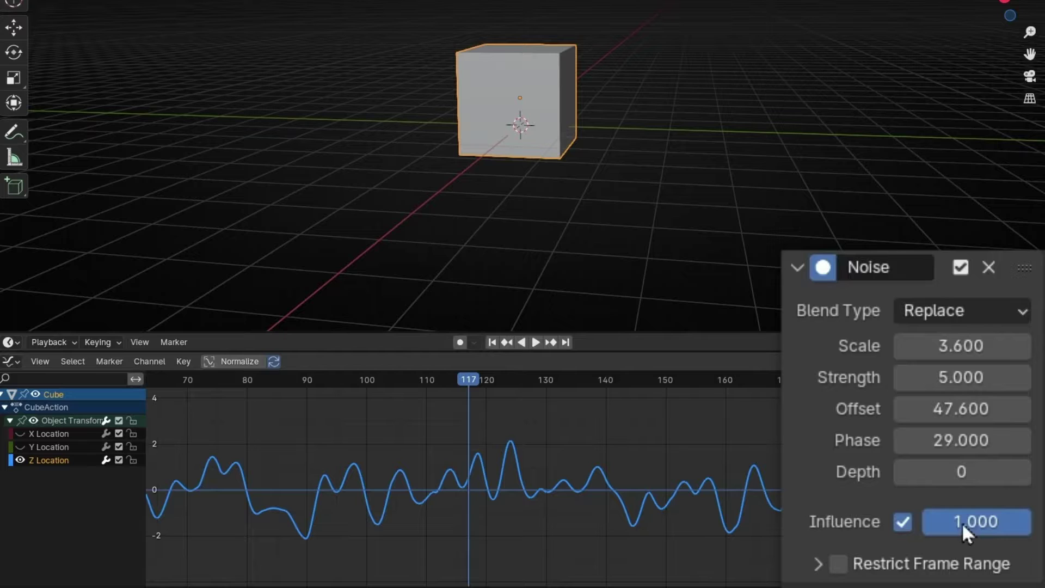
# - Lower the Noise Influence to 0 during playback, then restore it to 1.000
pyautogui.moveTo(976, 522); pyautogui.dragTo(871, 521)
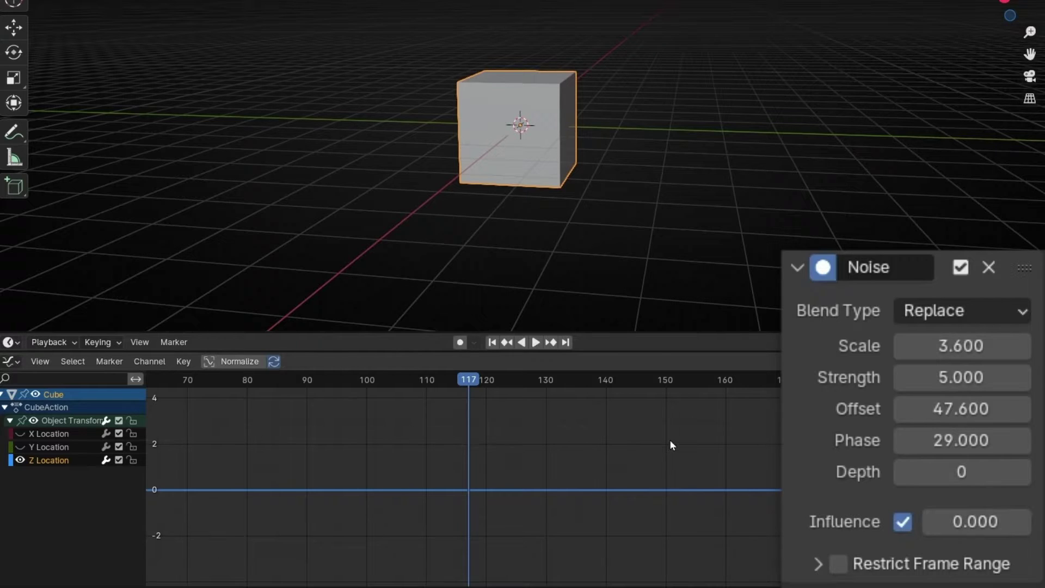
pyautogui.press('space')
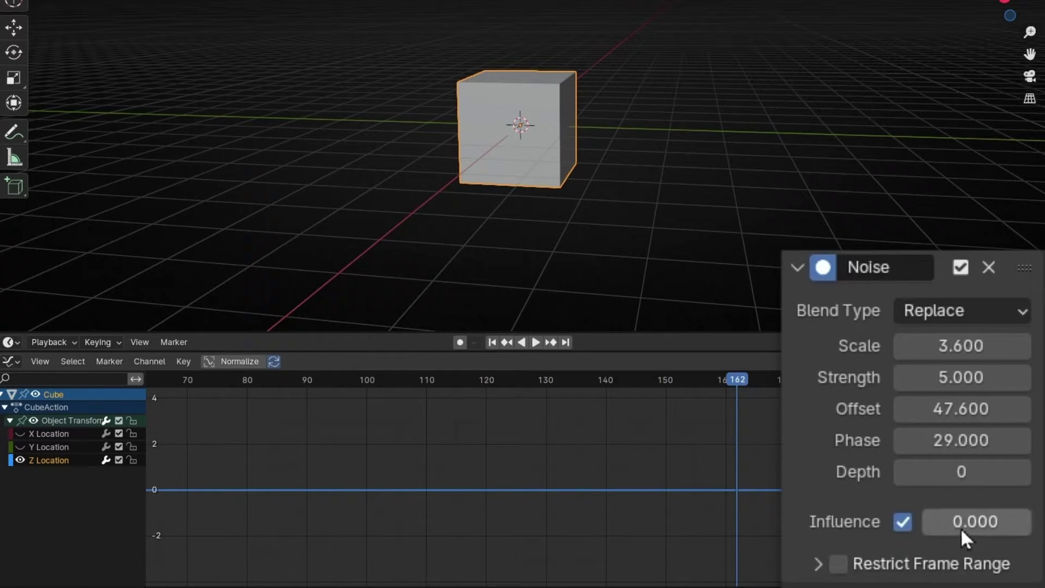
pyautogui.moveTo(964, 531); pyautogui.dragTo(1014, 531)
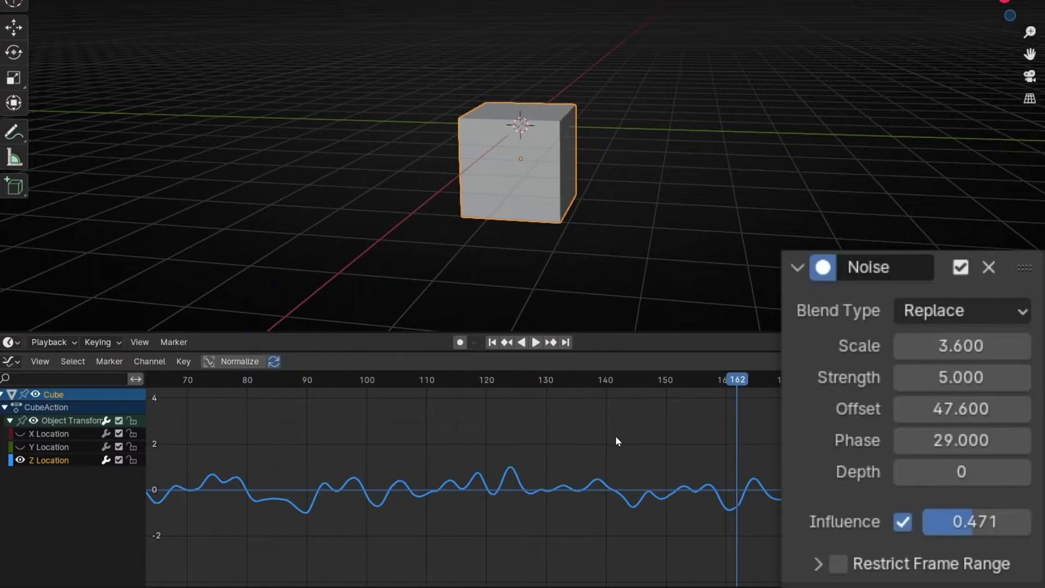
pyautogui.press('space')
pyautogui.moveTo(964, 522); pyautogui.dragTo(1021, 521)
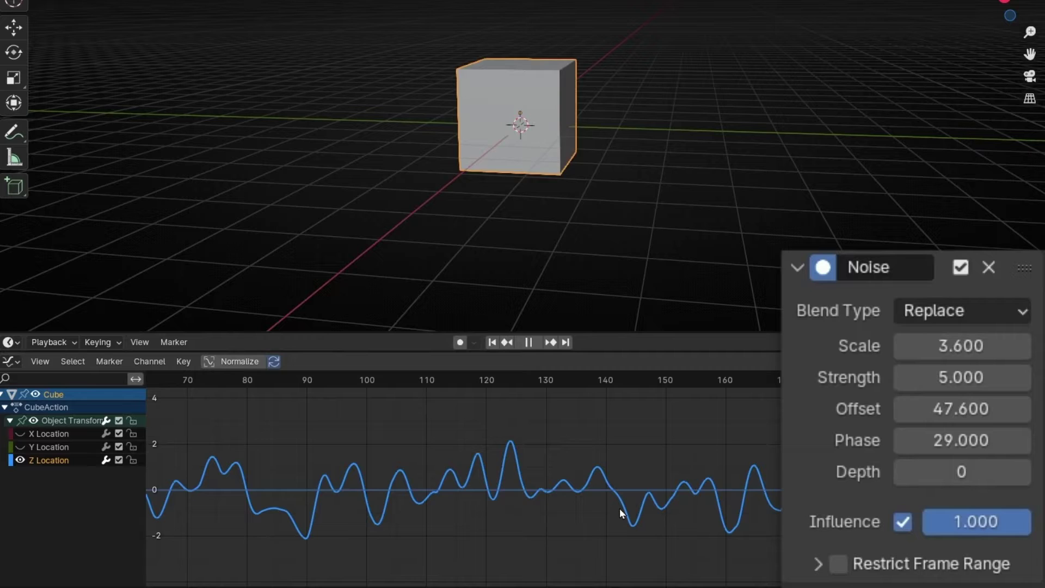
pyautogui.scroll(-5, 619, 508)
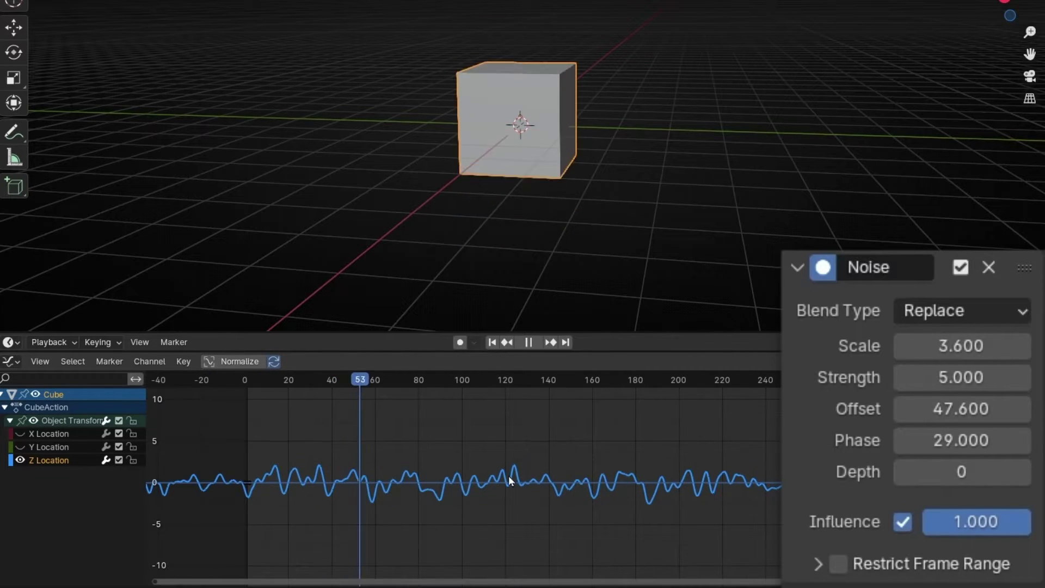
# - Enable Restrict Frame Range and expand its Start, End and Blend In/Out fields
pyautogui.press('space')
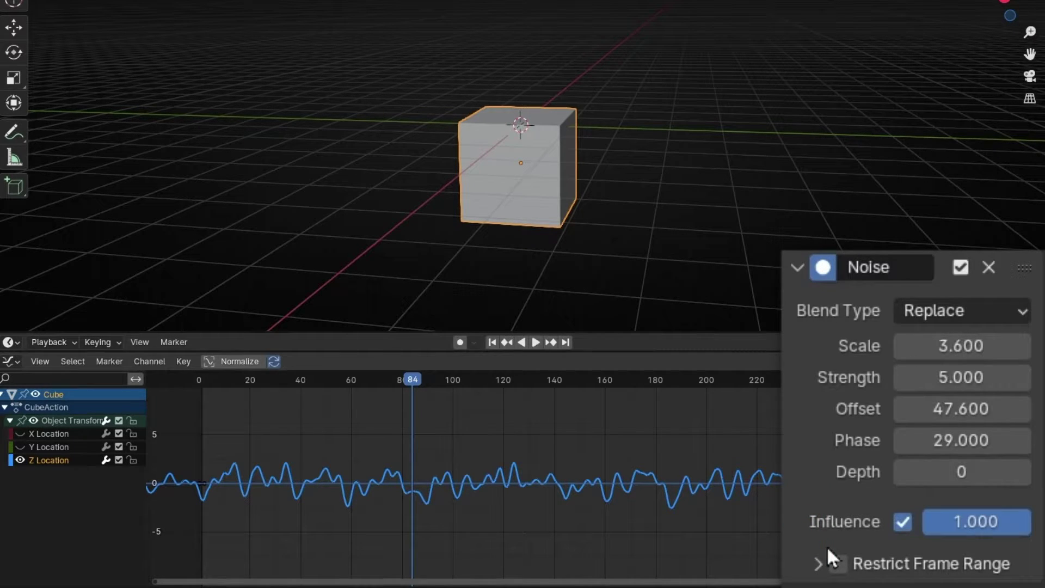
pyautogui.click(844, 560)
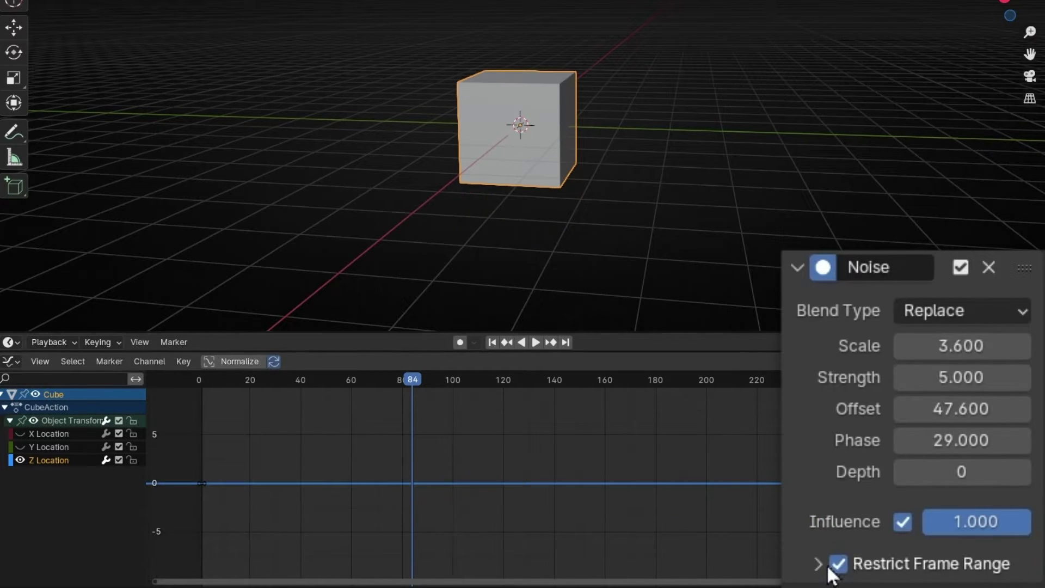
pyautogui.click(818, 565)
pyautogui.scroll(-4, 830, 536)
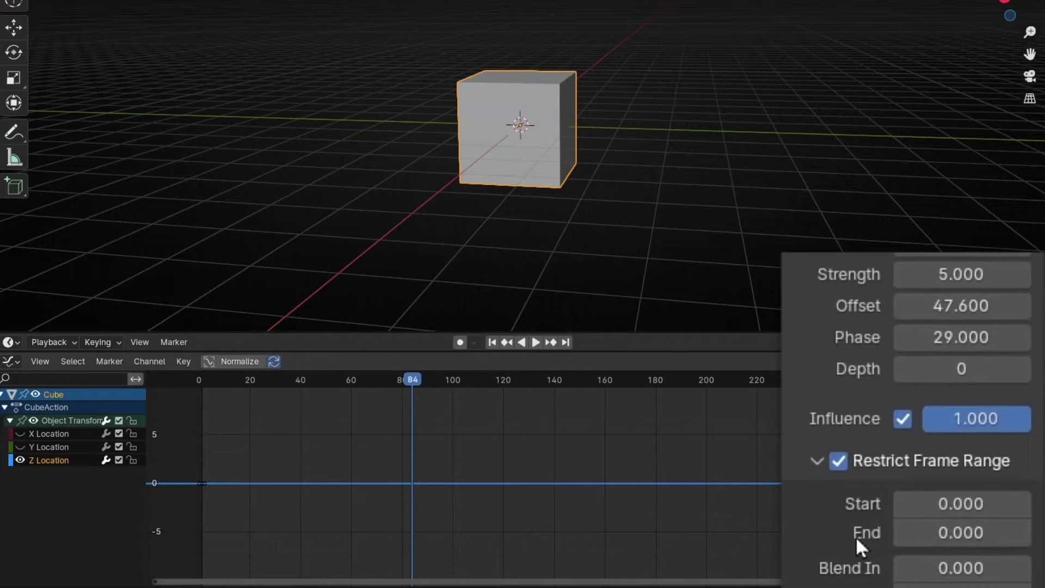
pyautogui.scroll(-2, 871, 528)
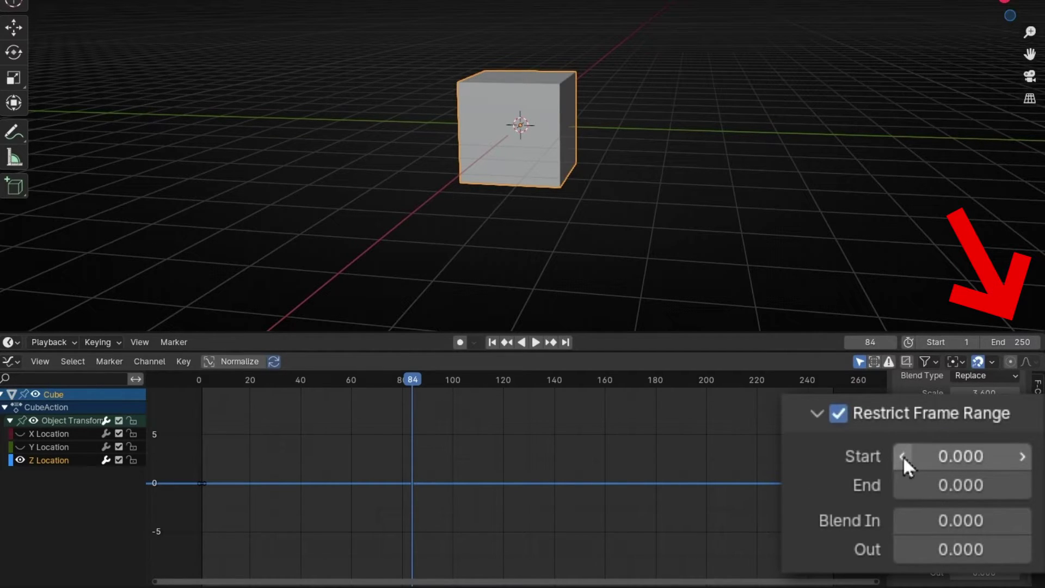
# - Set the restricted range End frame to 220 and preview playback past it
pyautogui.click(932, 485)
pyautogui.write('25')
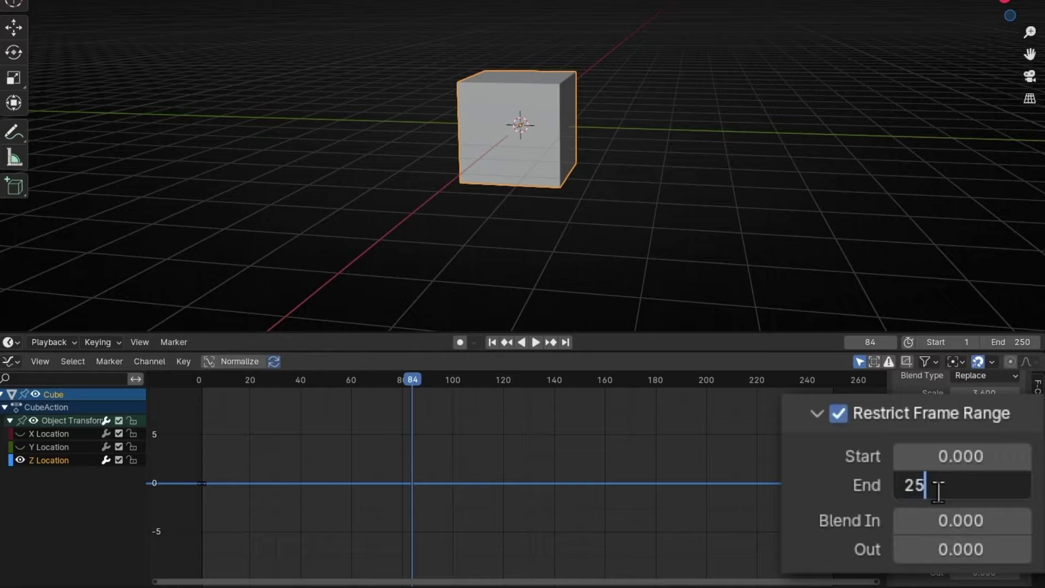
pyautogui.write('0')
pyautogui.press('Return')
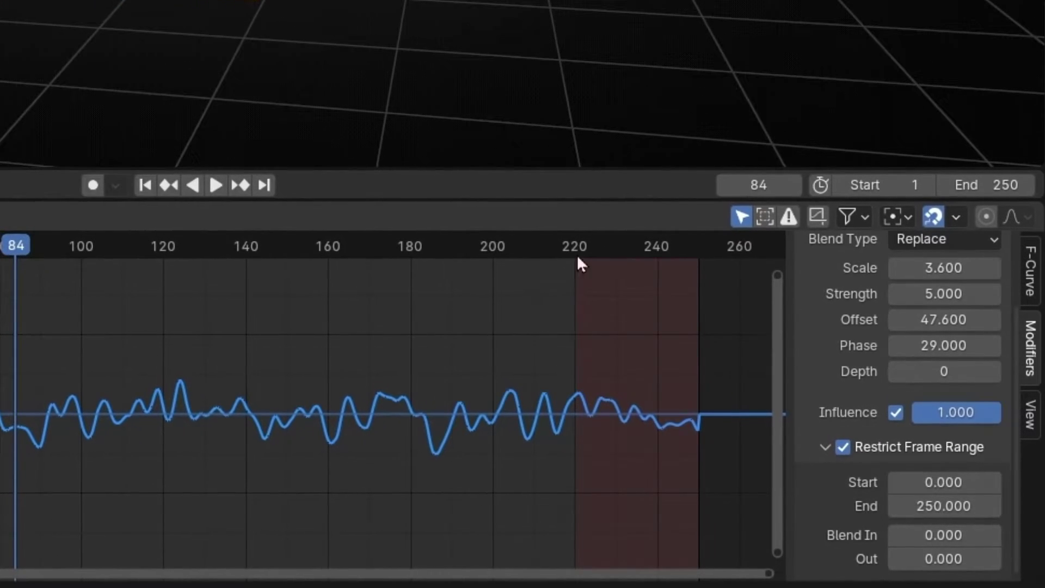
pyautogui.click(928, 506)
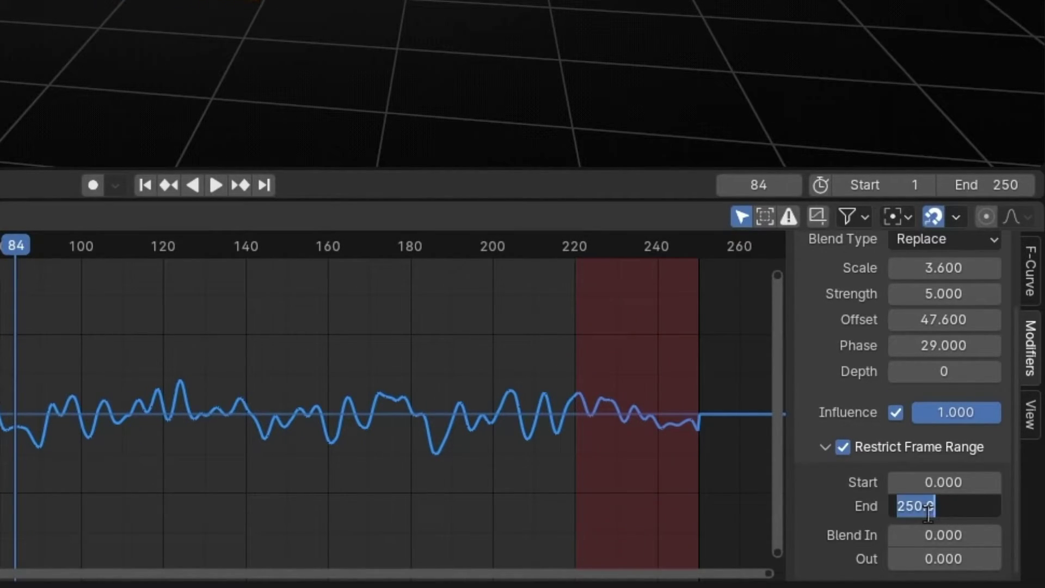
pyautogui.write('220')
pyautogui.press('Return')
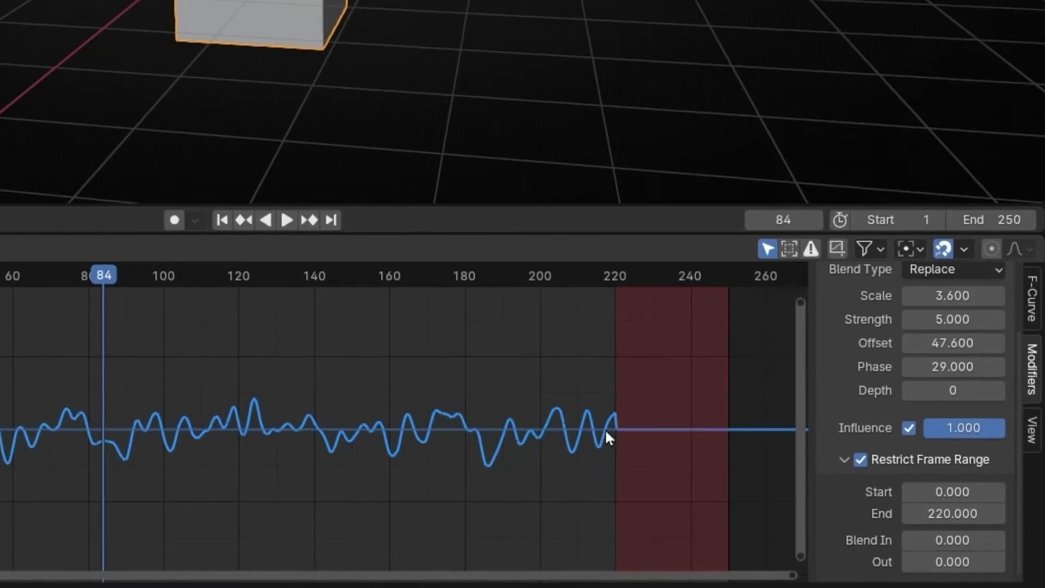
pyautogui.click(500, 246)
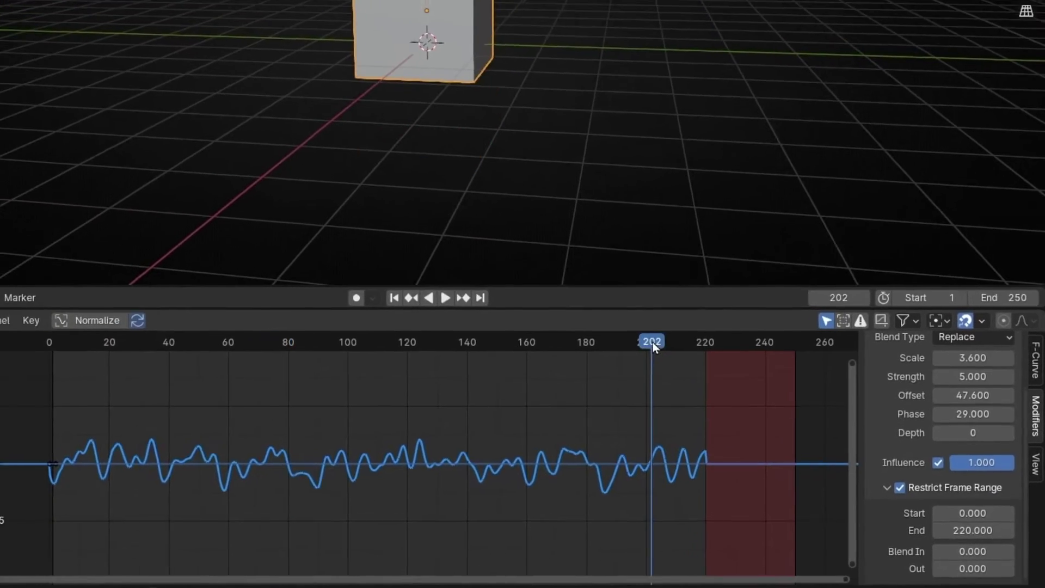
pyautogui.press('space')
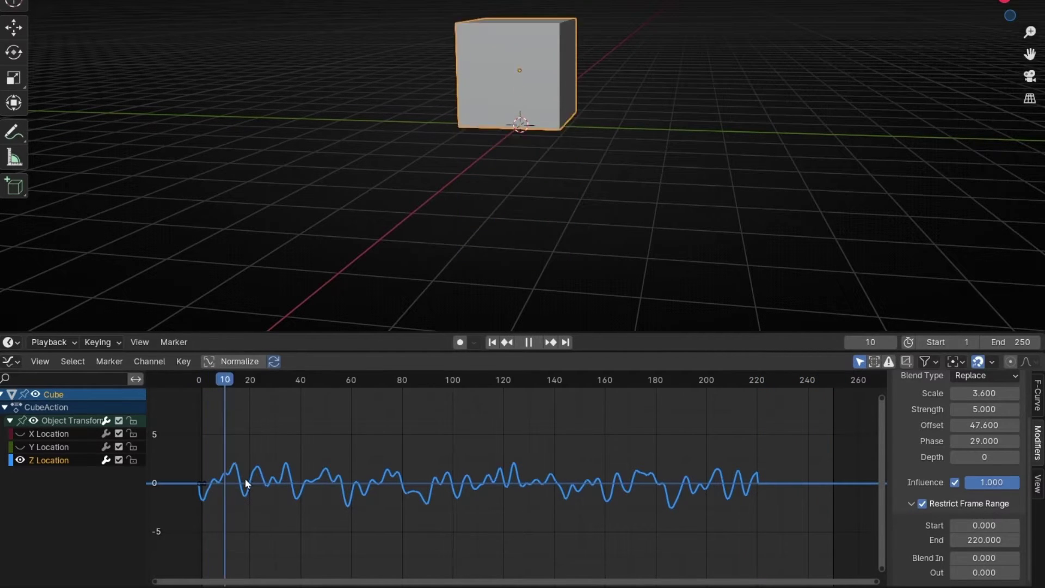
pyautogui.press('space')
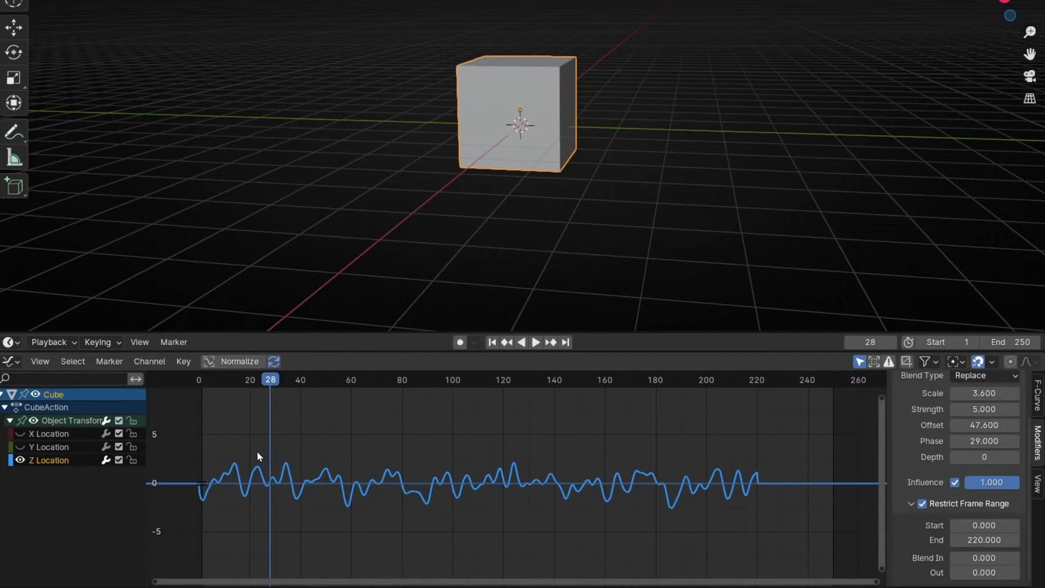
# - Set the range Start frame to 20 and play from frame 1
pyautogui.click(985, 526)
pyautogui.write('20')
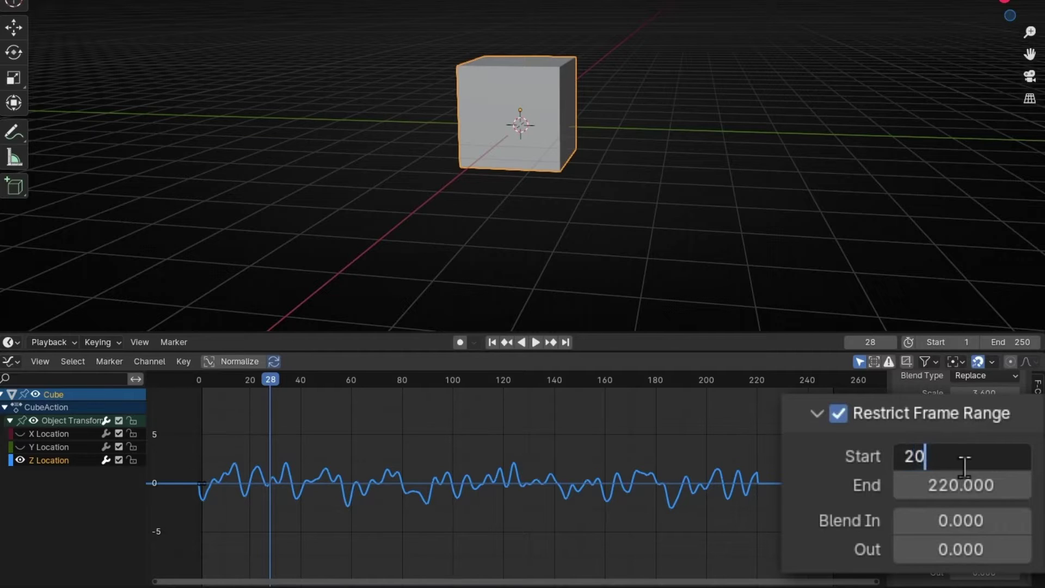
pyautogui.press('Return')
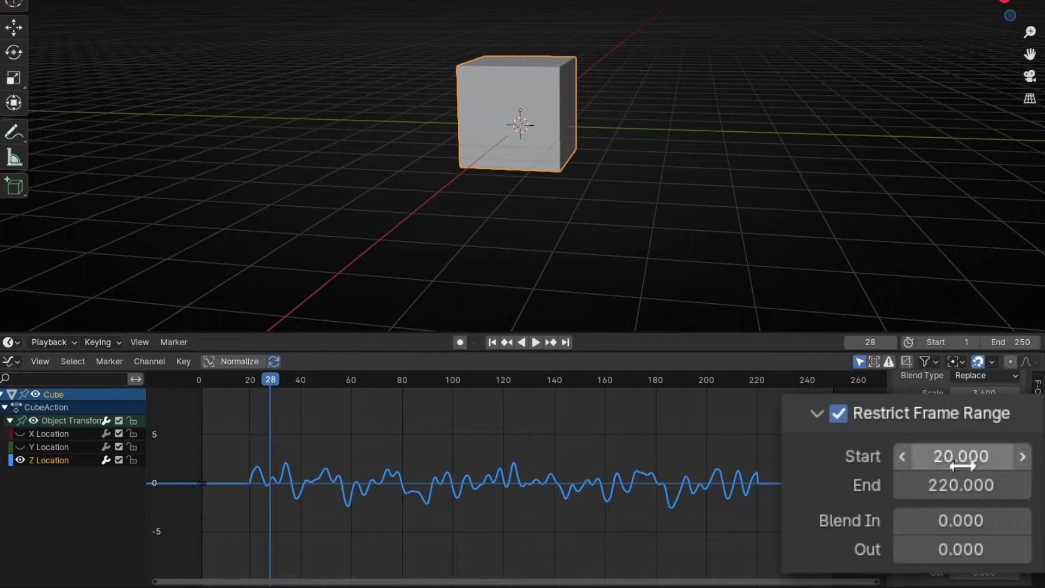
pyautogui.click(492, 342)
pyautogui.press('space')
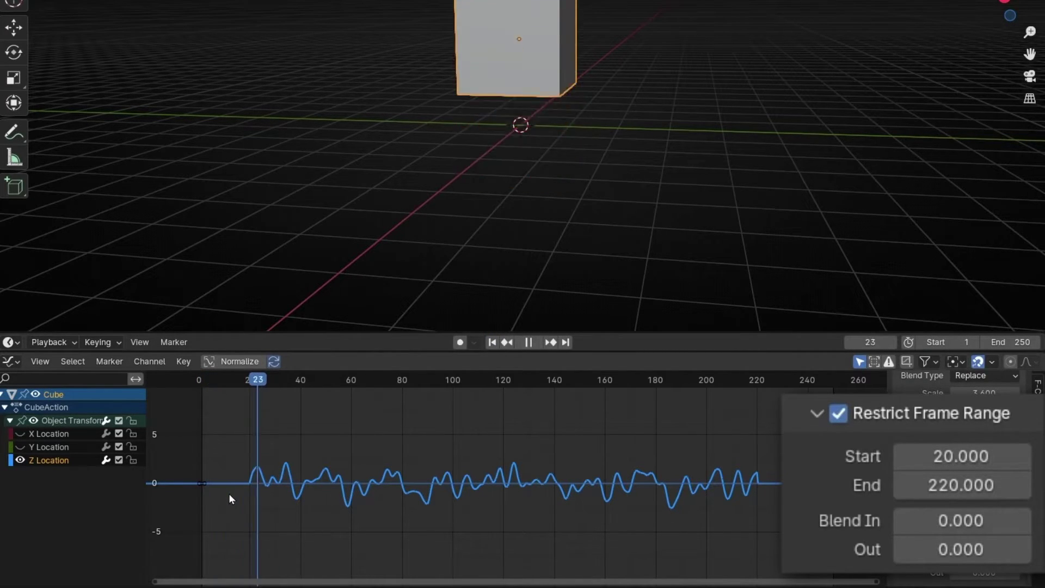
pyautogui.press('space')
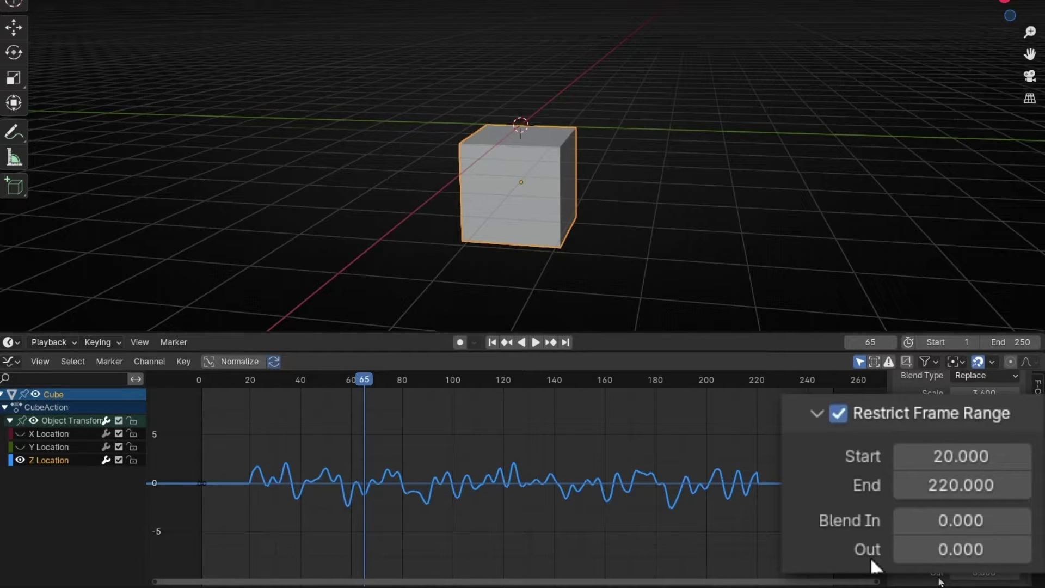
# - Lengthen the Noise Blend In to 24.2 frames and replay from the start to preview the fade-in
pyautogui.scroll(5, 206, 500)
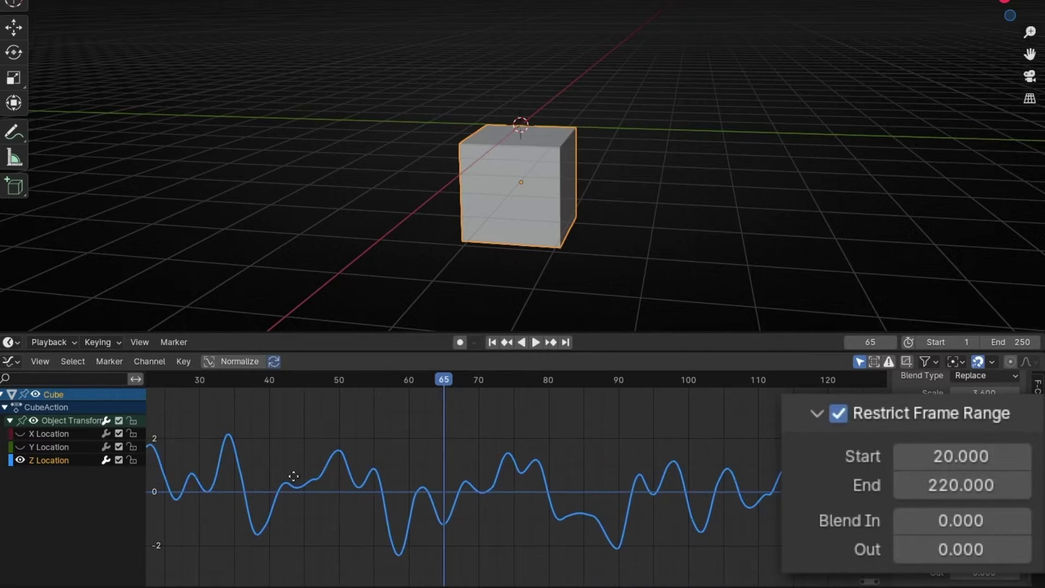
pyautogui.moveTo(291, 478); pyautogui.dragTo(567, 484, button='middle')
pyautogui.scroll(1, 568, 485)
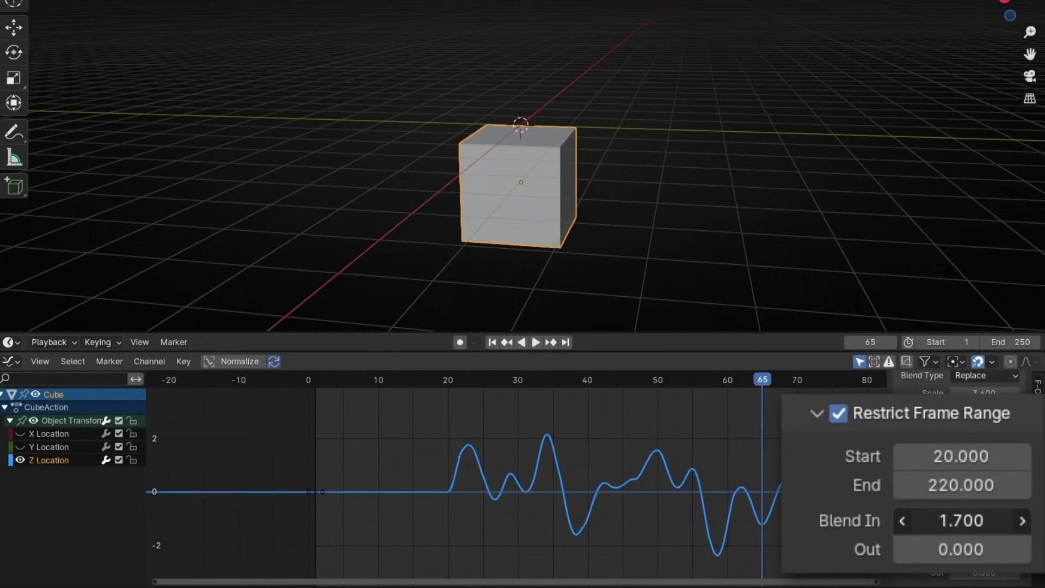
pyautogui.moveTo(962, 520); pyautogui.dragTo(1041, 520)
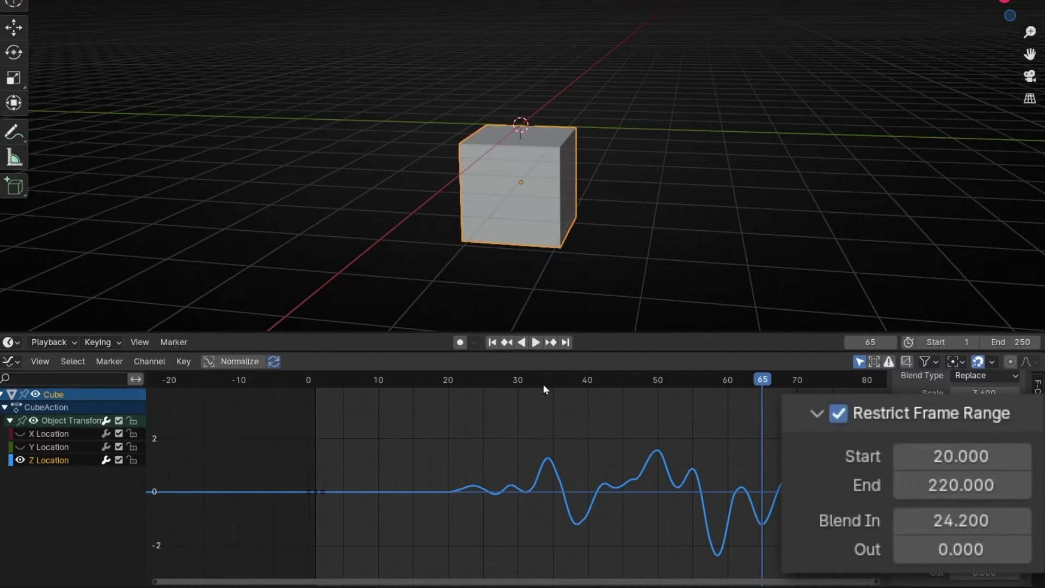
pyautogui.click(335, 383)
pyautogui.press('space')
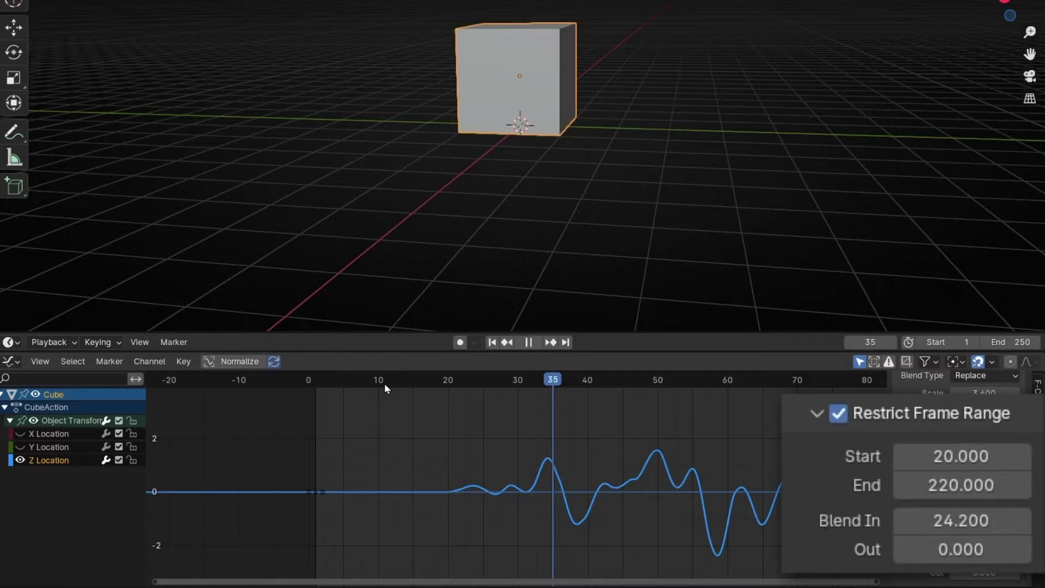
pyautogui.scroll(-5, 691, 443)
pyautogui.press('space')
# - Set Blend Out to 25.9 frames and play from about frame 173 to check the fade-out
pyautogui.moveTo(726, 443); pyautogui.dragTo(564, 442, button='middle')
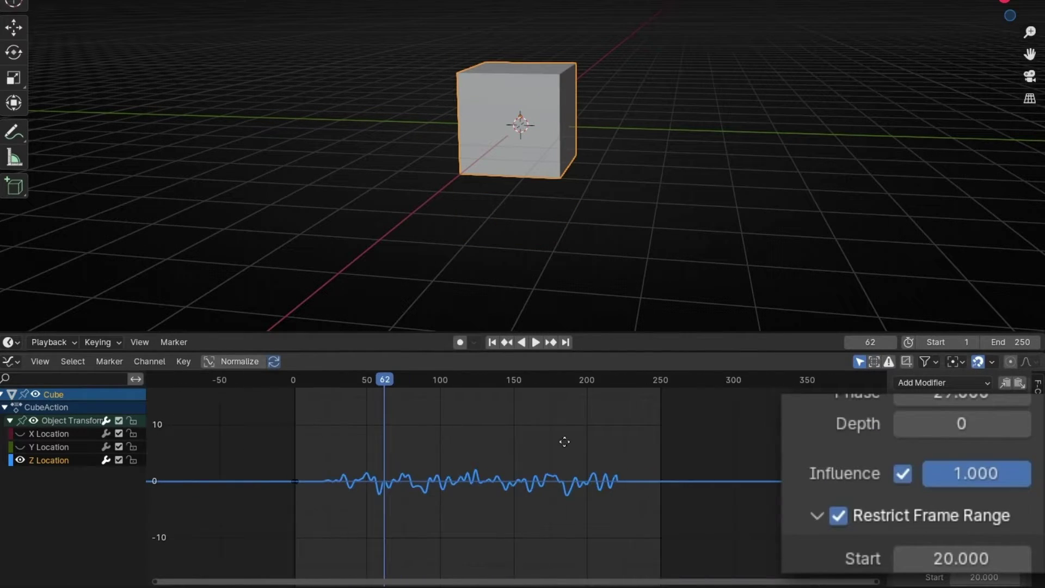
pyautogui.scroll(8, 565, 441)
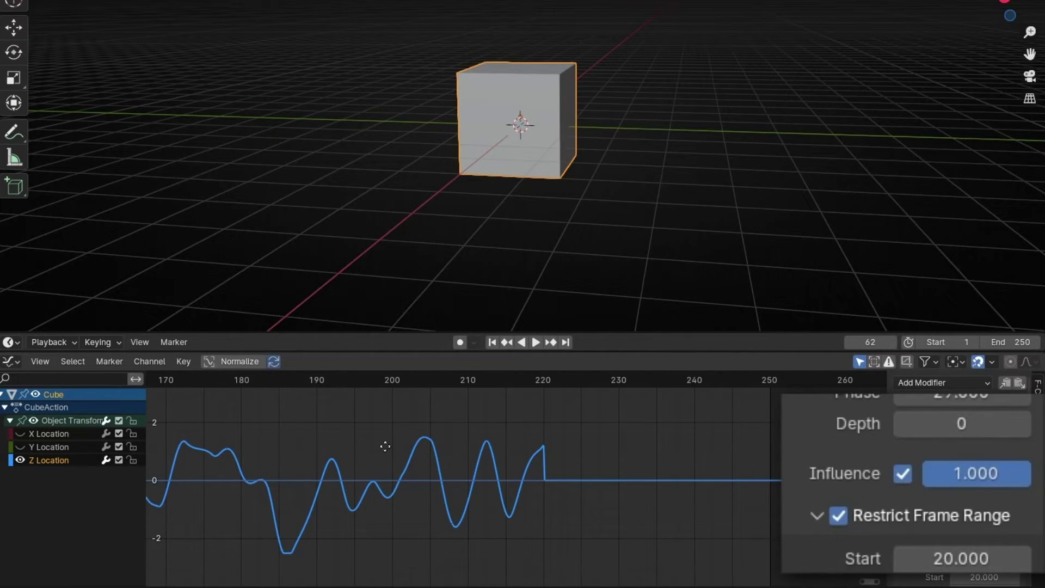
pyautogui.scroll(-4, 896, 525)
pyautogui.moveTo(925, 550); pyautogui.dragTo(1032, 550)
pyautogui.click(191, 384)
pyautogui.press('space')
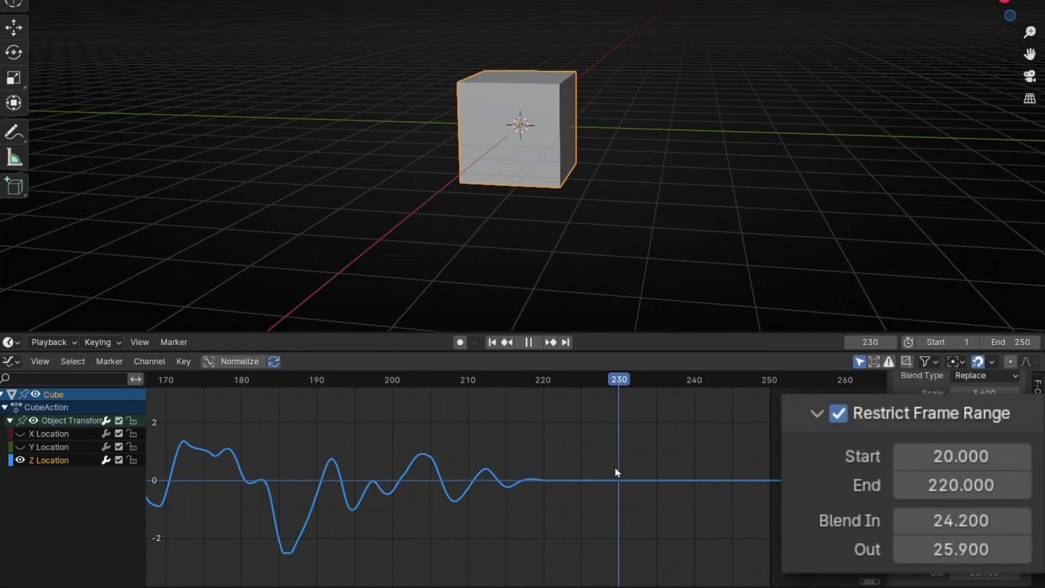
pyautogui.press('space')
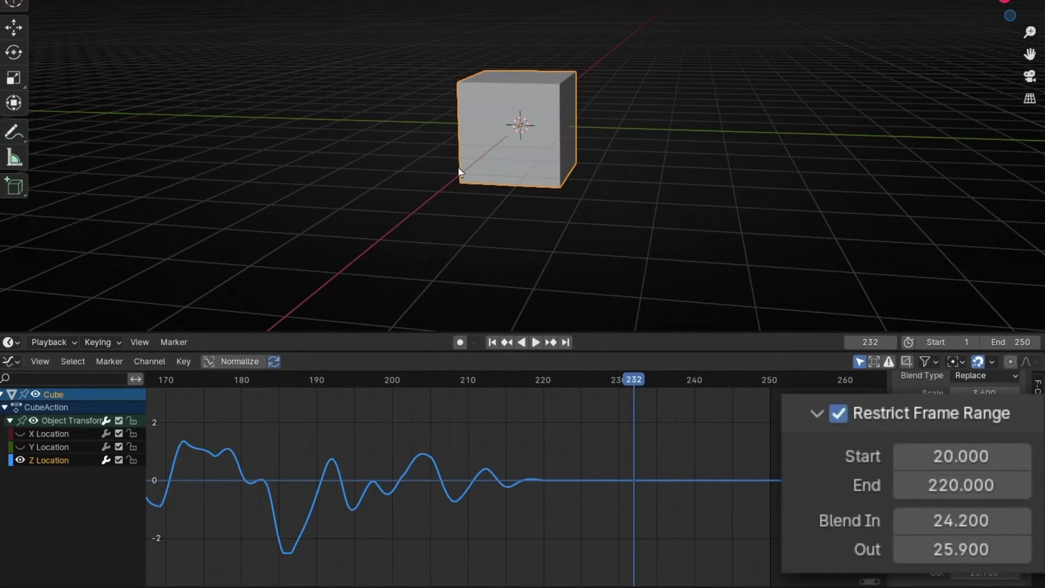
# - Set the noise frame range to start at 0 and end at 250
pyautogui.click(952, 456)
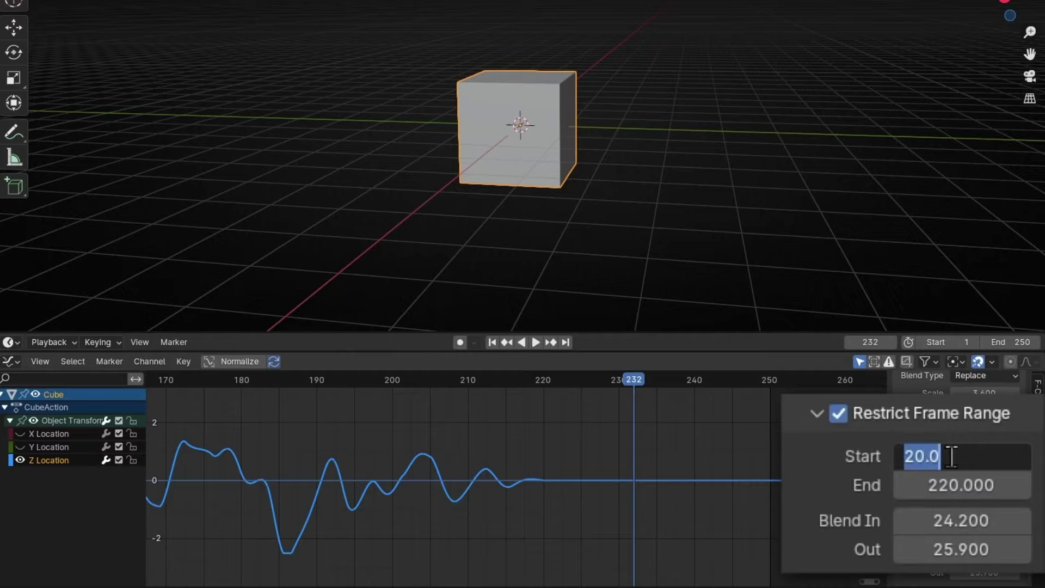
pyautogui.write('0')
pyautogui.press('Tab')
pyautogui.write('250')
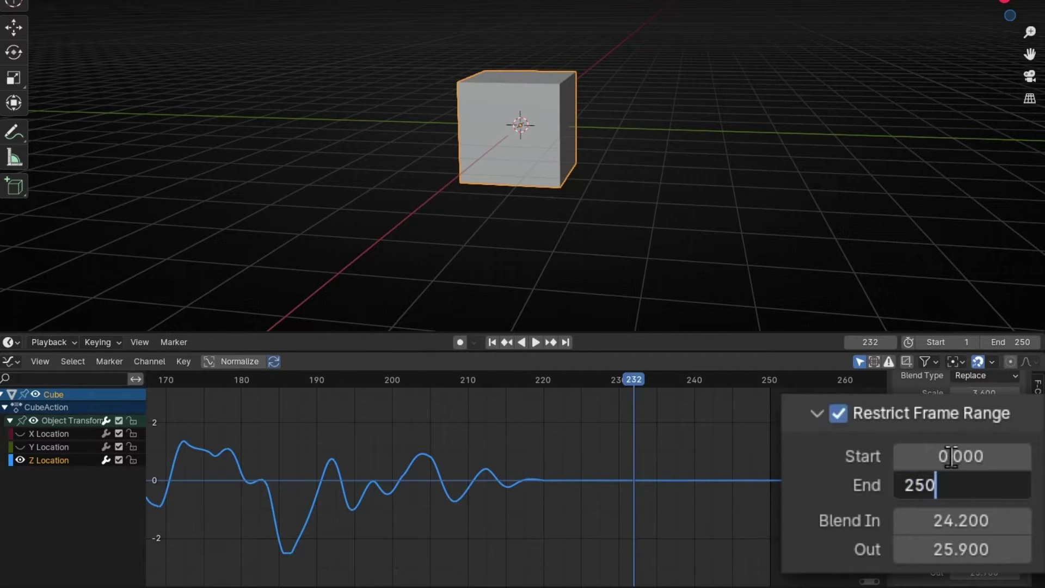
pyautogui.press('Return')
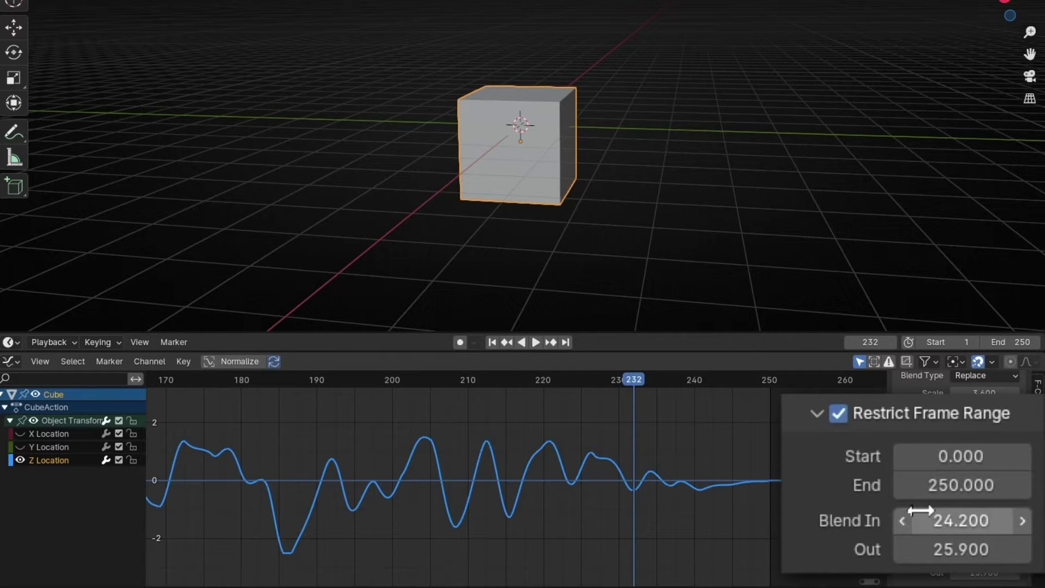
# - Set Blend In and Blend Out to 5 frames each, then play from about frame 225 to watch the loop
pyautogui.click(935, 520)
pyautogui.write('5')
pyautogui.press('Tab')
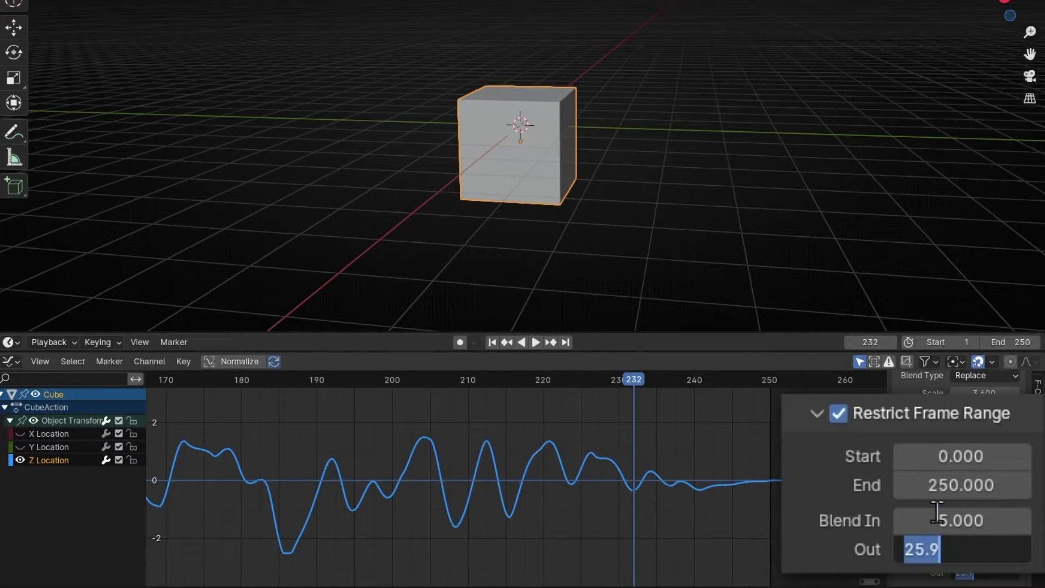
pyautogui.write('5')
pyautogui.moveTo(588, 388)
pyautogui.mouseDown()
pyautogui.moveTo(562, 384)
pyautogui.moveTo(595, 387)
pyautogui.moveTo(583, 387)
pyautogui.mouseUp()
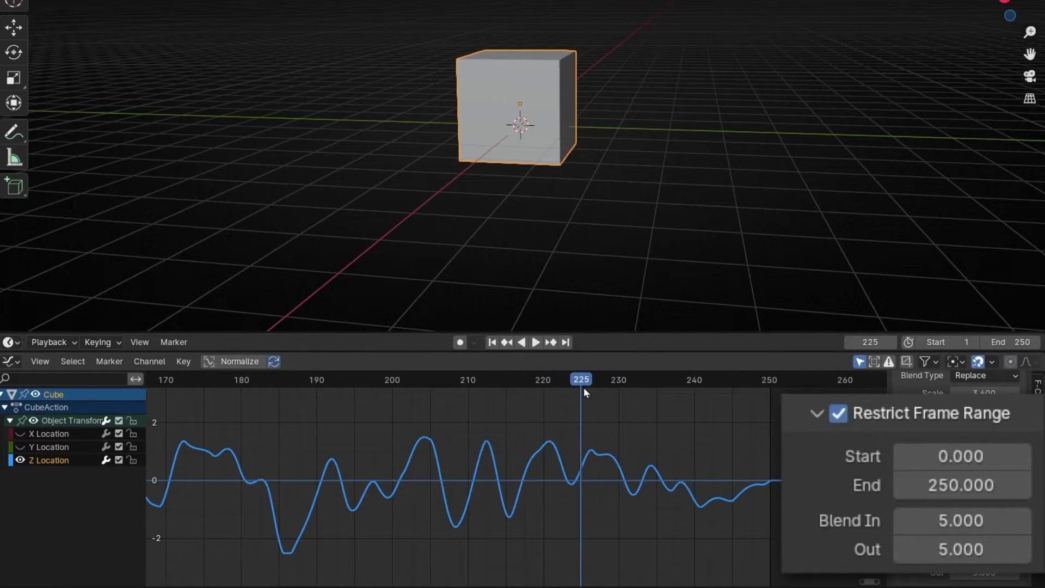
pyautogui.press('space')
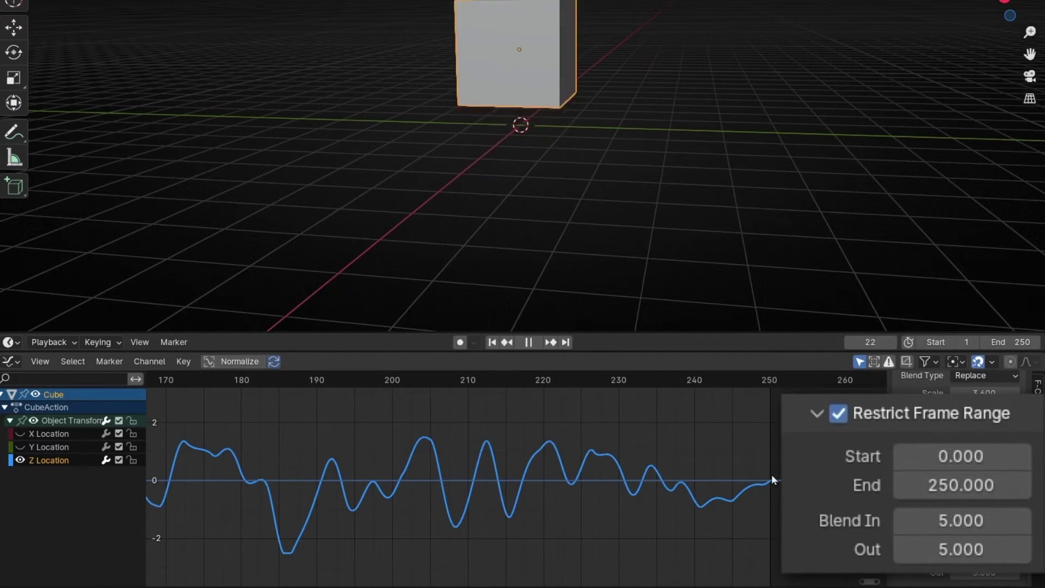
pyautogui.press('space')
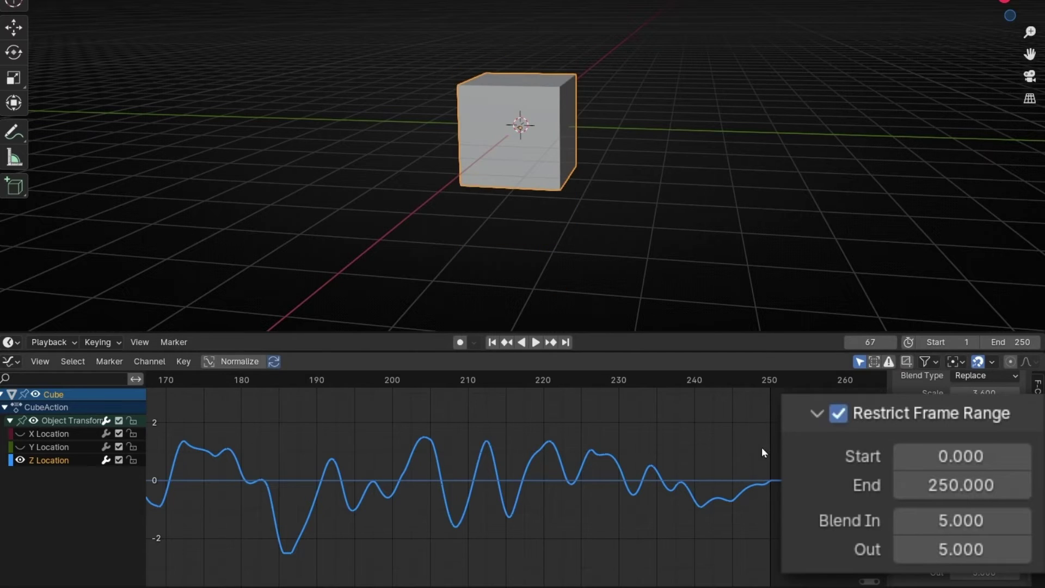
pyautogui.keyDown('ctrl'); pyautogui.scroll(20, 215, 487); pyautogui.keyUp('ctrl')
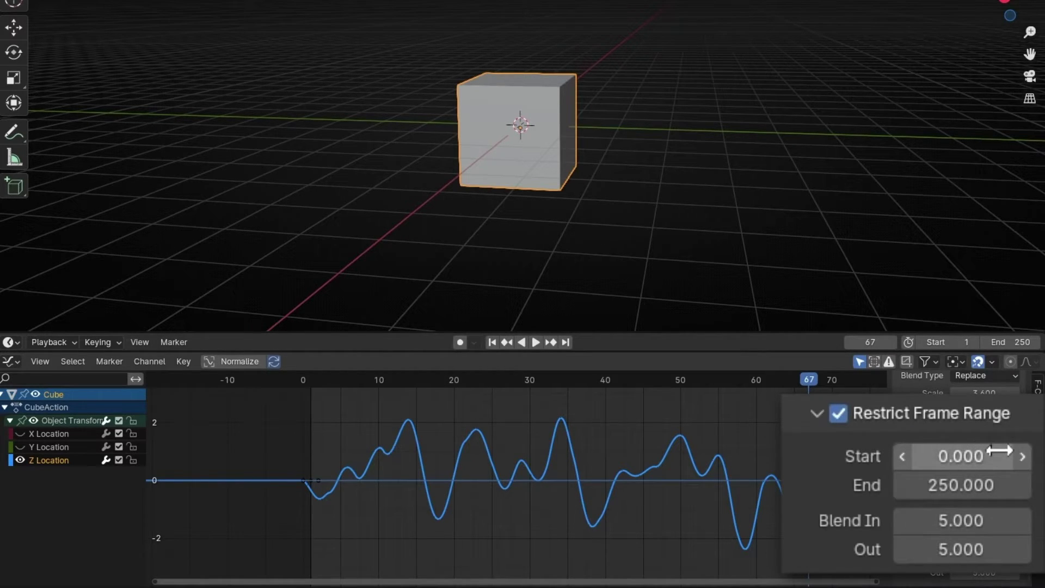
# - Nudge the range start to 0.1, test a longer blend-in then undo it, and replay to check
pyautogui.click(1016, 454)
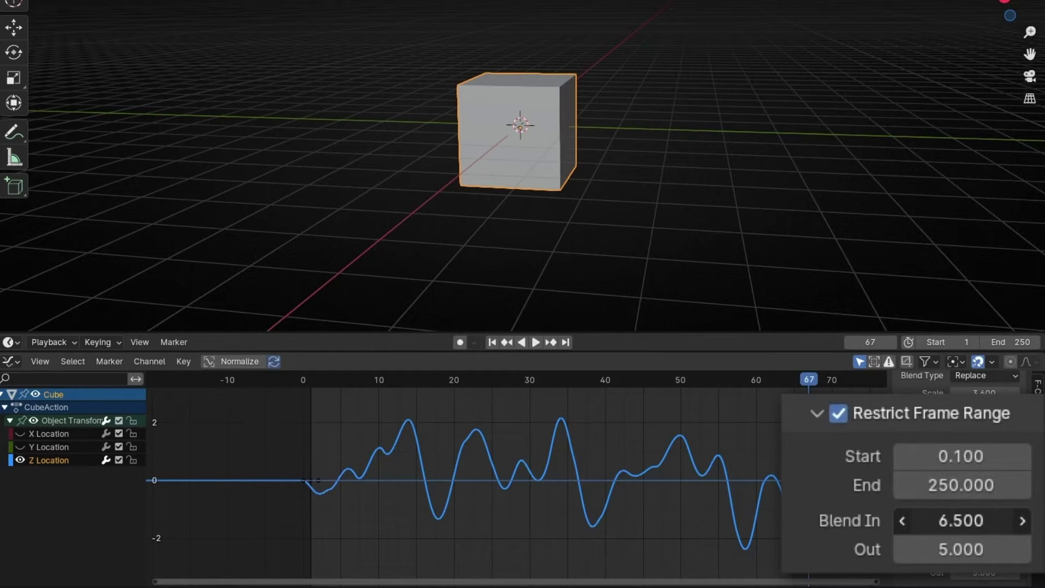
pyautogui.moveTo(961, 521); pyautogui.dragTo(1007, 520)
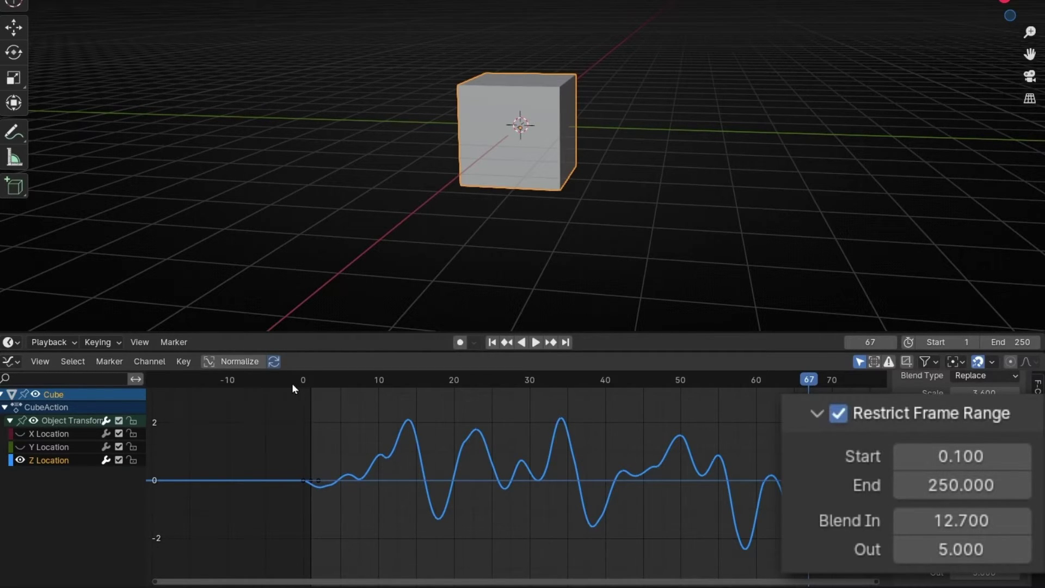
pyautogui.hotkey('shift', 'Left')
pyautogui.press('space')
pyautogui.press('space')
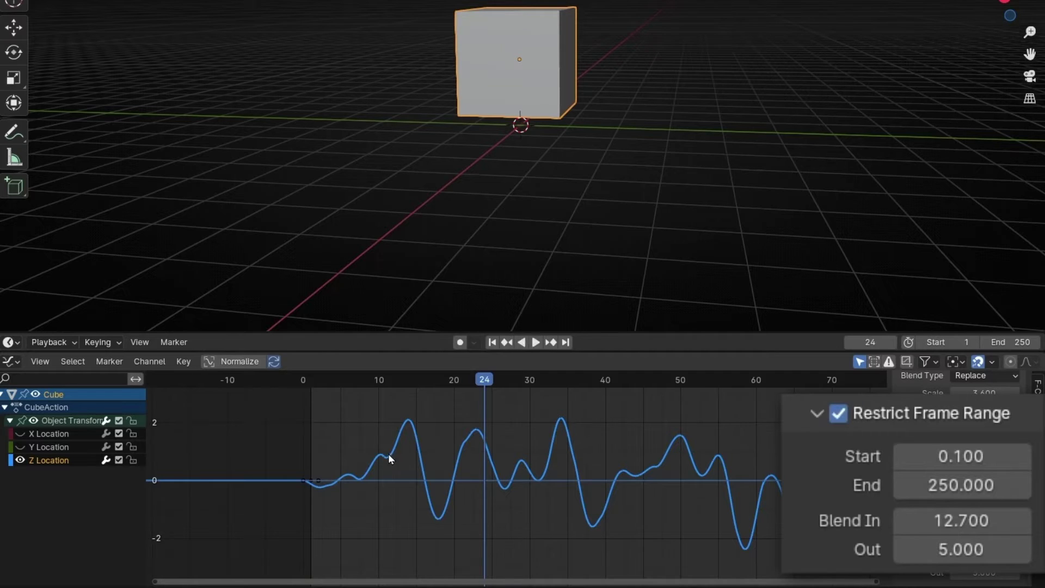
pyautogui.scroll(-6, 388, 459)
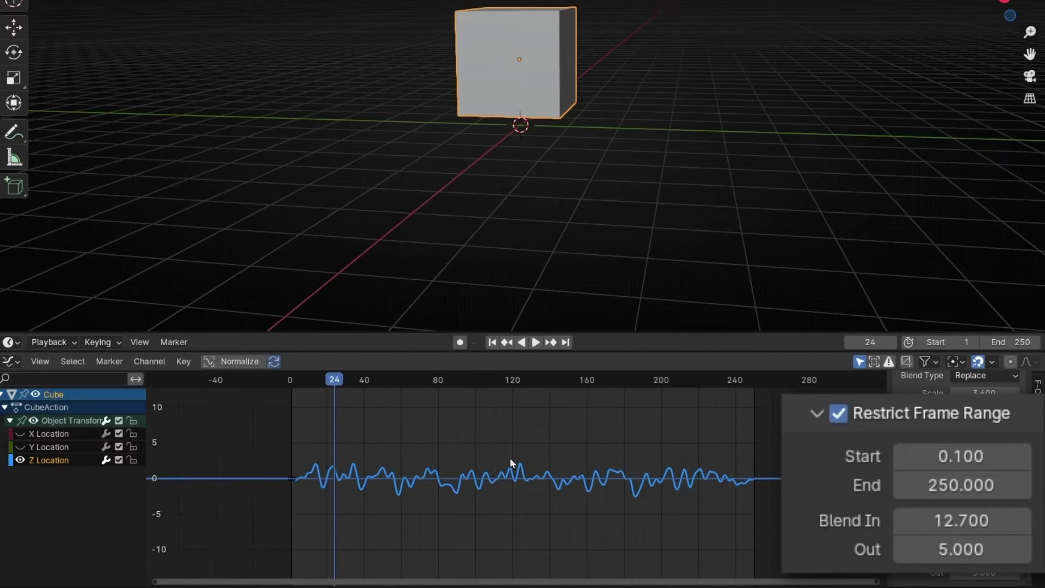
pyautogui.hotkey('ctrl', 'z')
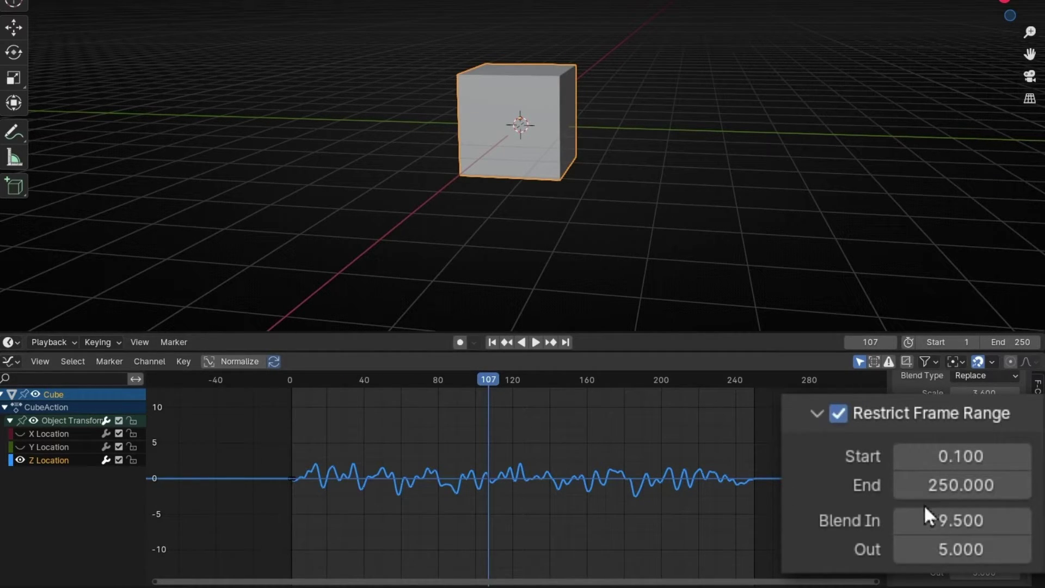
pyautogui.moveTo(924, 515); pyautogui.dragTo(882, 515)
pyautogui.press('space')
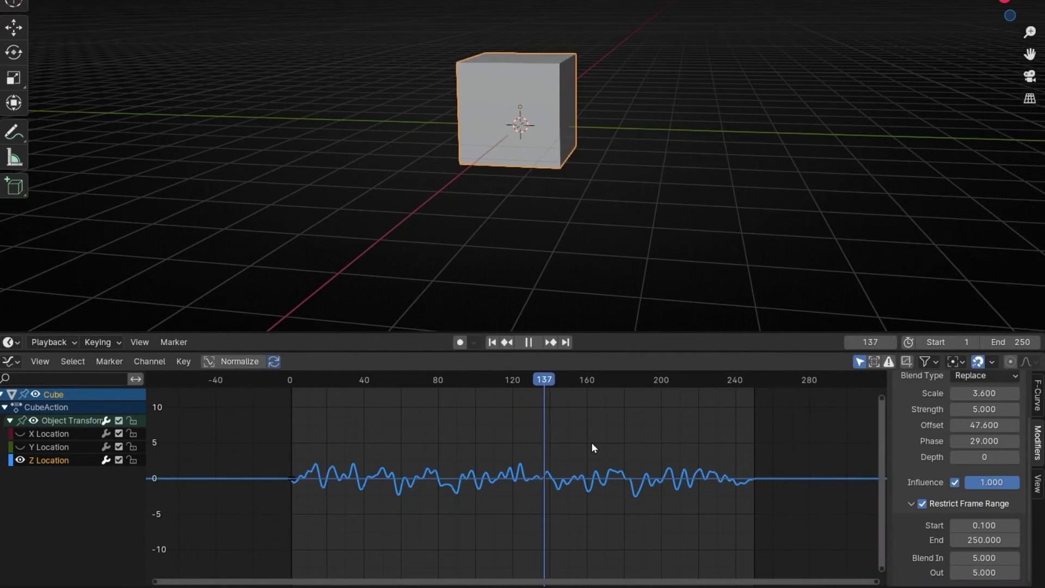
pyautogui.press('space')
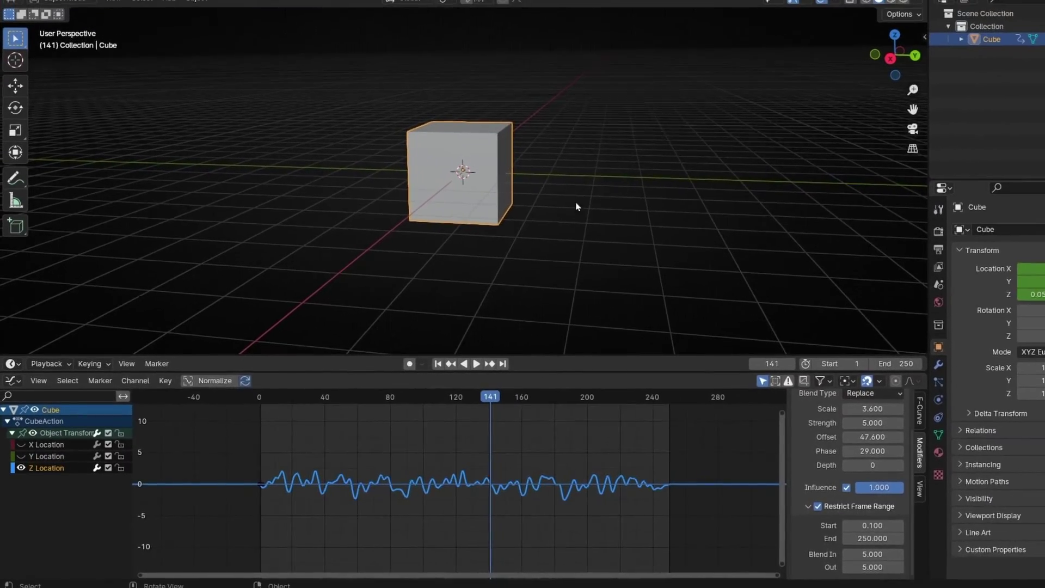
# - Clear the cube's Z location keyframes from the sidebar transform values
pyautogui.press('n')
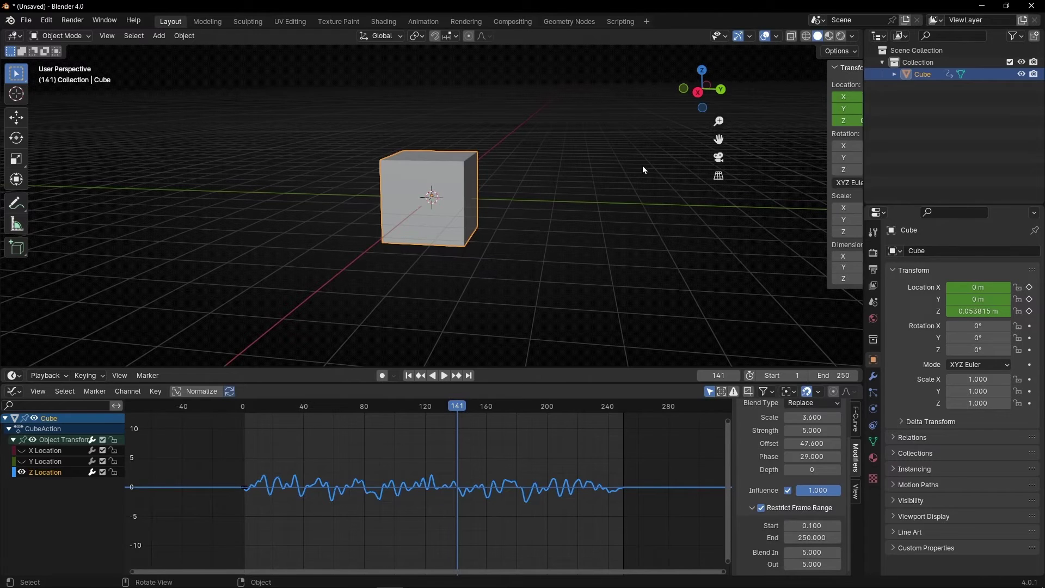
pyautogui.rightClick(805, 120)
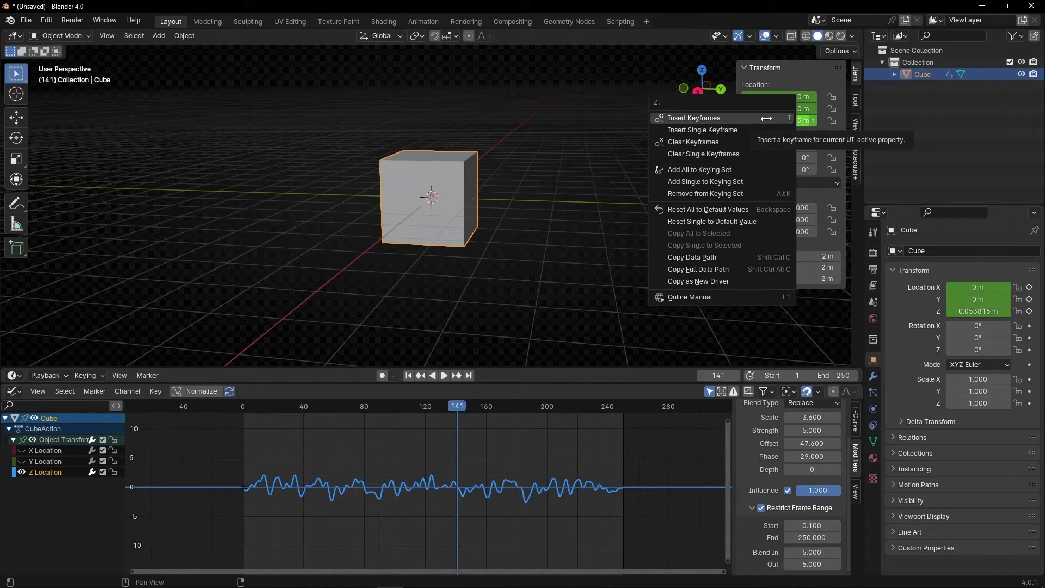
pyautogui.click(706, 140)
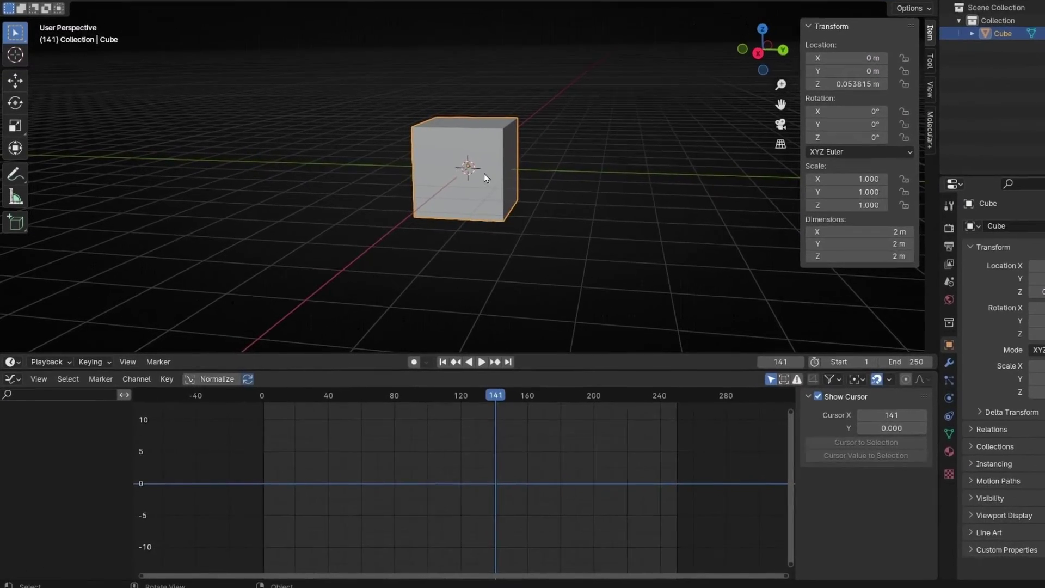
# - Insert a rotation keyframe on the cube at frame 141
pyautogui.rightClick(484, 173)
pyautogui.click(444, 211)
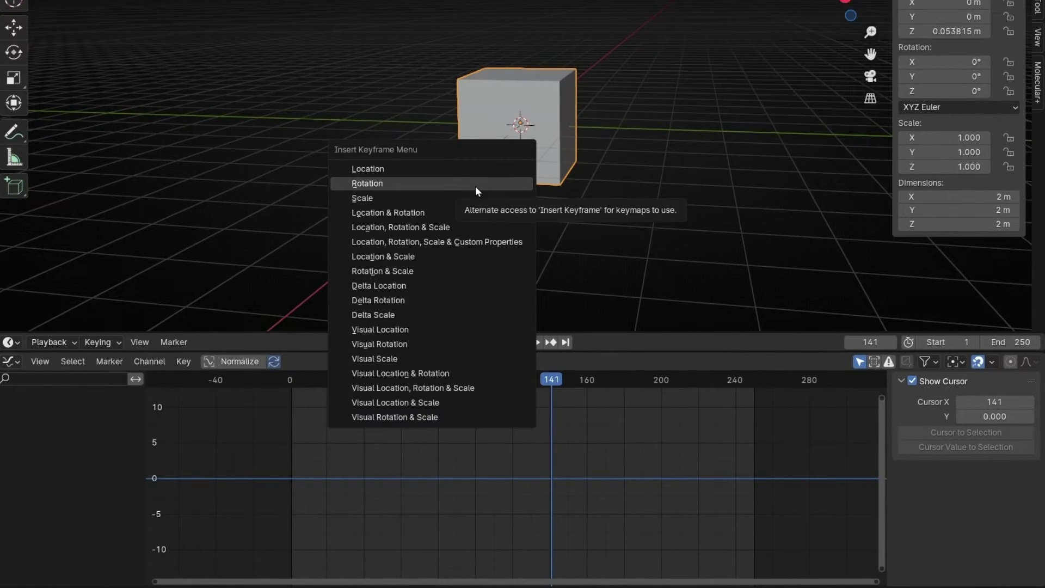
pyautogui.click(476, 185)
# - Hide the Y and Z Euler Rotation curves and select X Euler Rotation
pyautogui.click(10, 420)
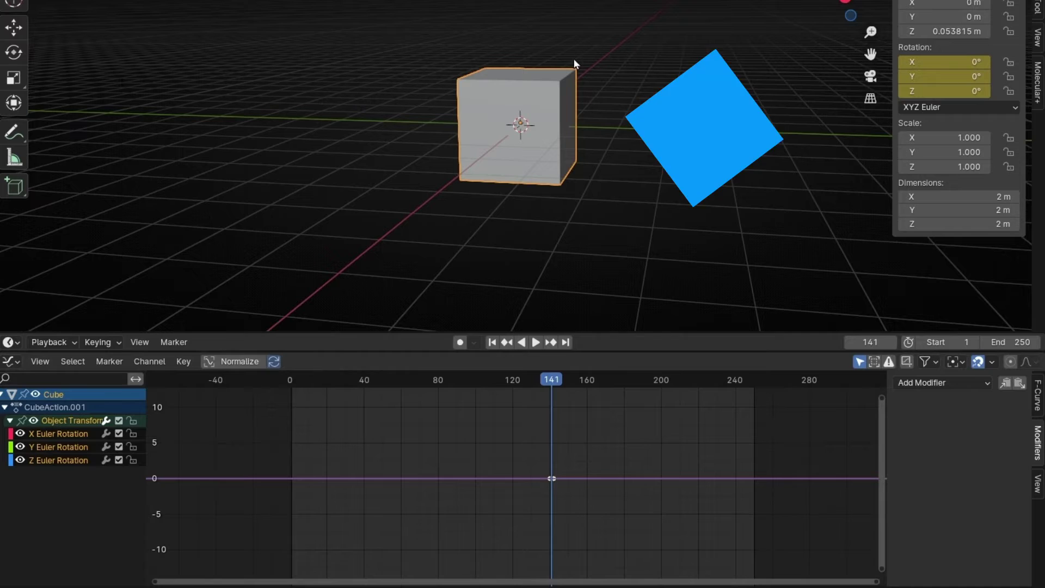
pyautogui.click(20, 446)
pyautogui.click(20, 460)
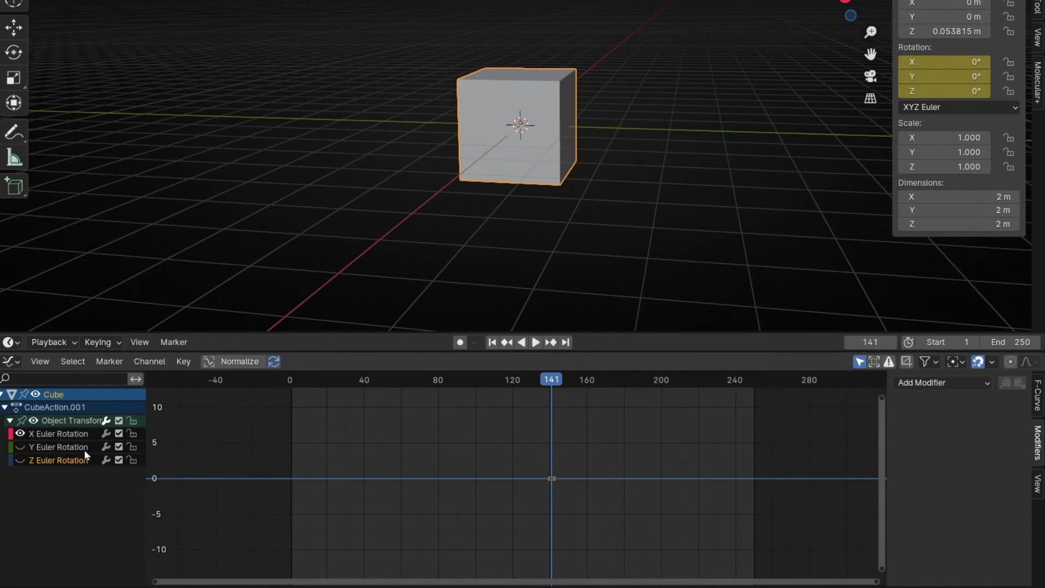
pyautogui.click(37, 433)
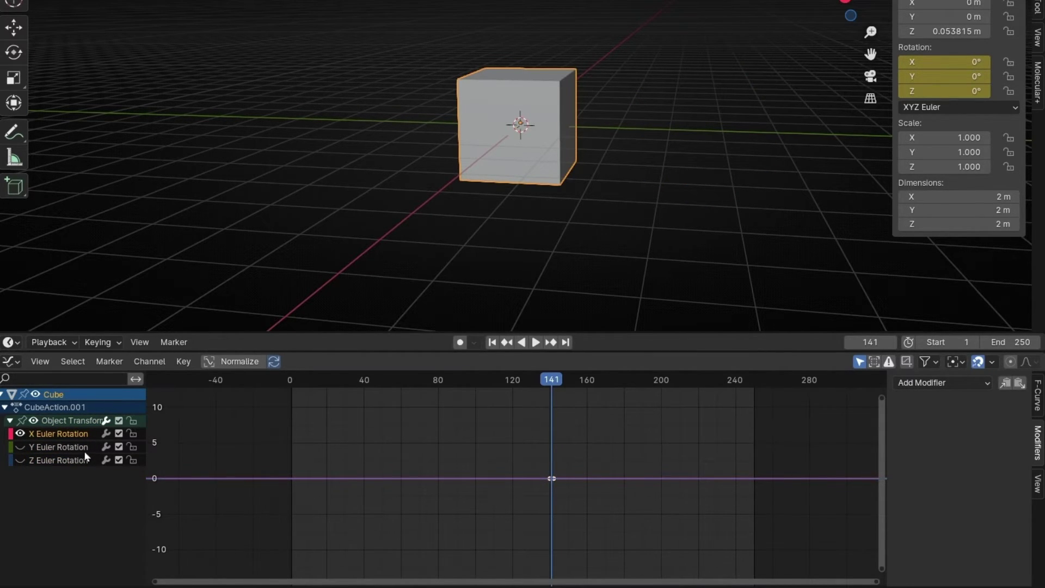
# - Add a Noise modifier to the X Euler Rotation curve and preview it playing
pyautogui.click(959, 382)
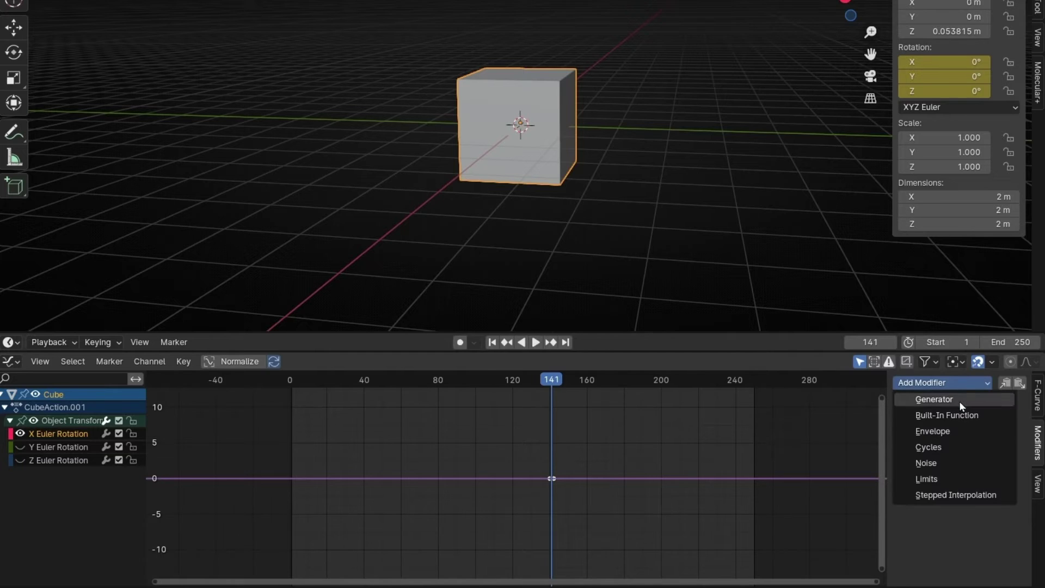
pyautogui.click(949, 462)
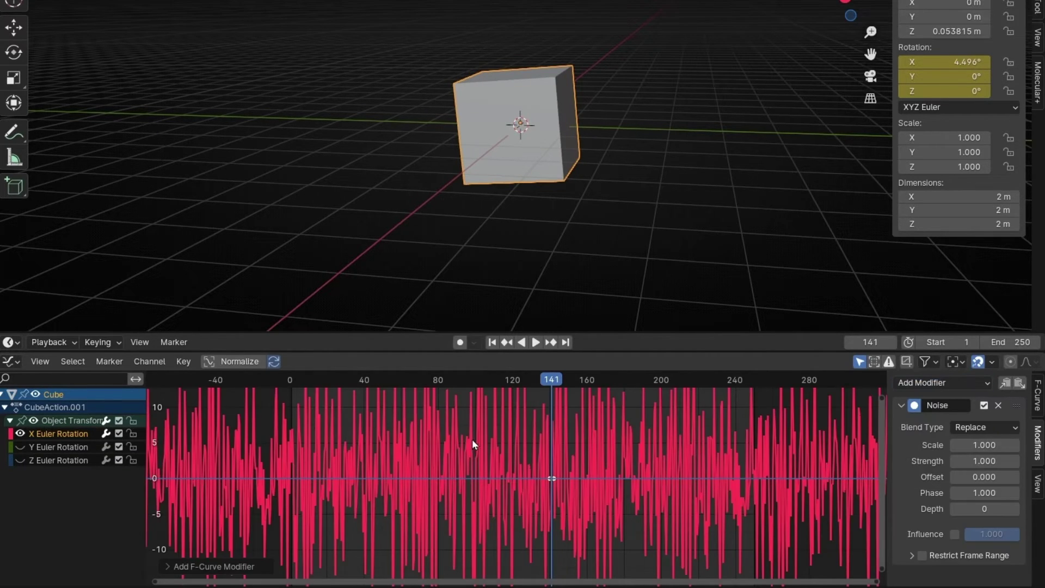
pyautogui.press('space')
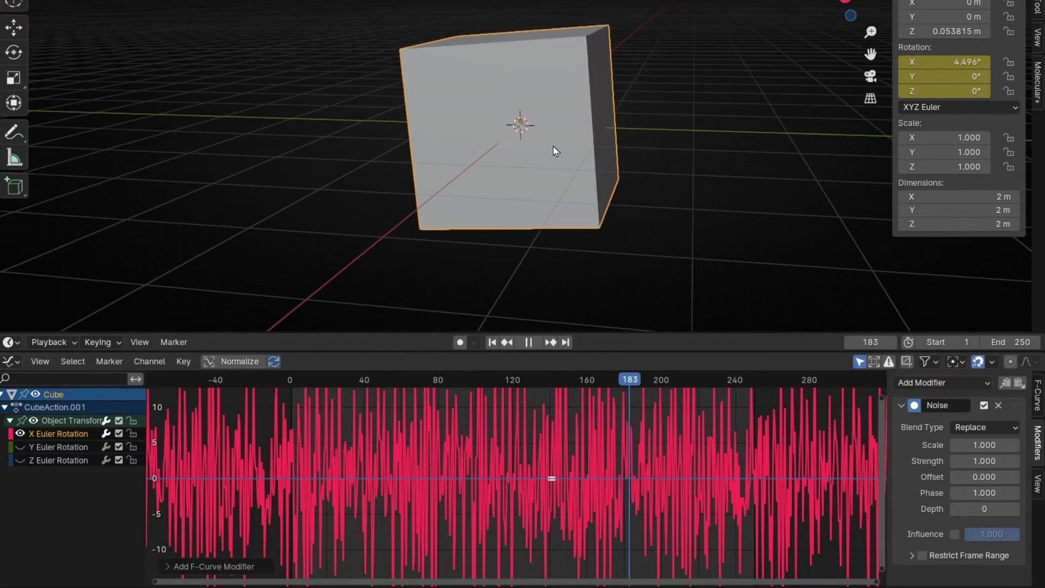
pyautogui.press('n')
pyautogui.moveTo(493, 171); pyautogui.dragTo(537, 175, button='middle')
pyautogui.press('space')
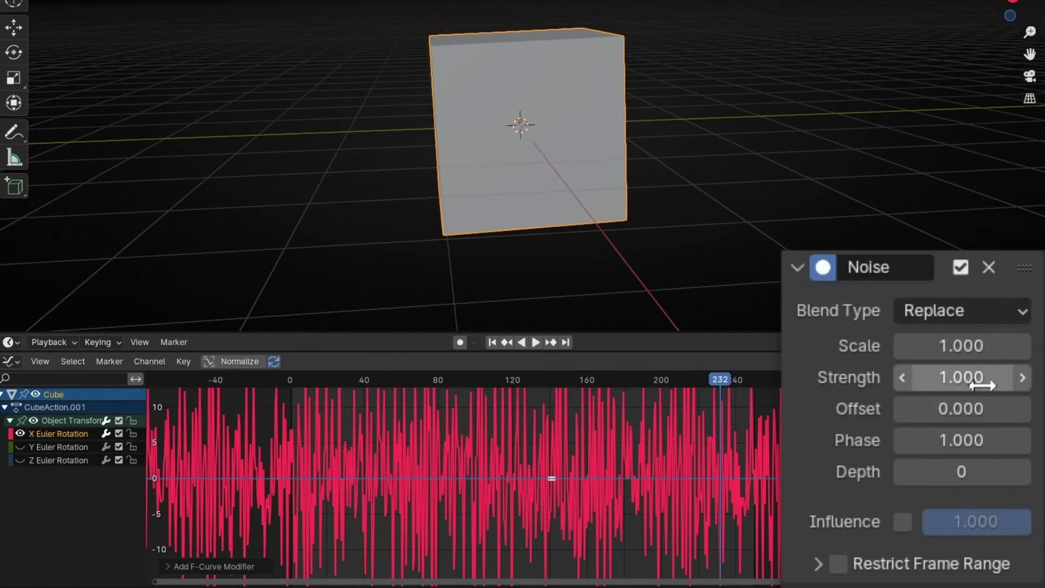
# - Raise the rotation noise Strength to 49.8 and watch the cube jitter
pyautogui.moveTo(1000, 464); pyautogui.dragTo(1034, 463)
pyautogui.press('space')
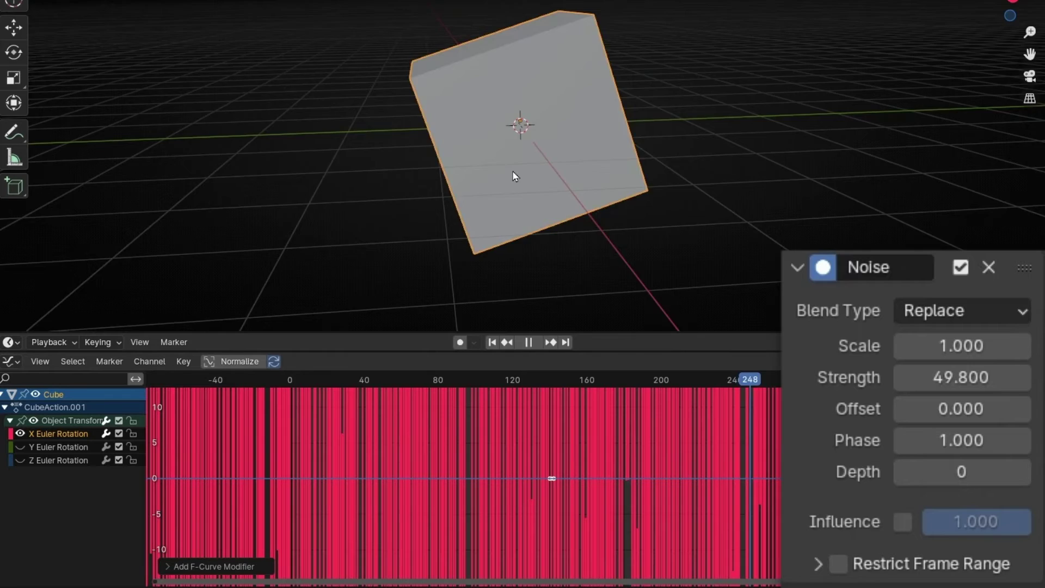
pyautogui.moveTo(513, 171); pyautogui.dragTo(565, 188, button='middle')
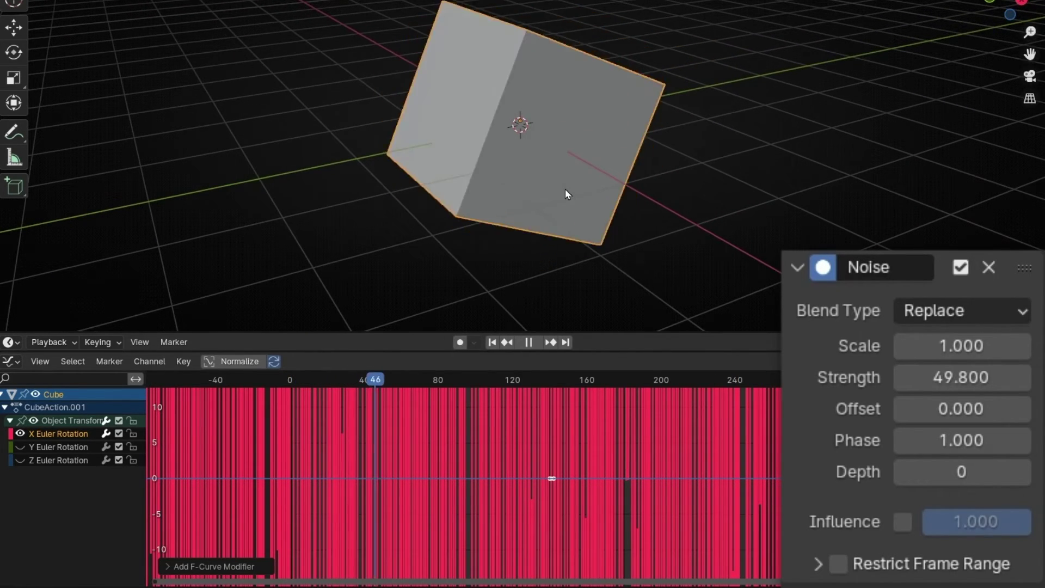
pyautogui.press('space')
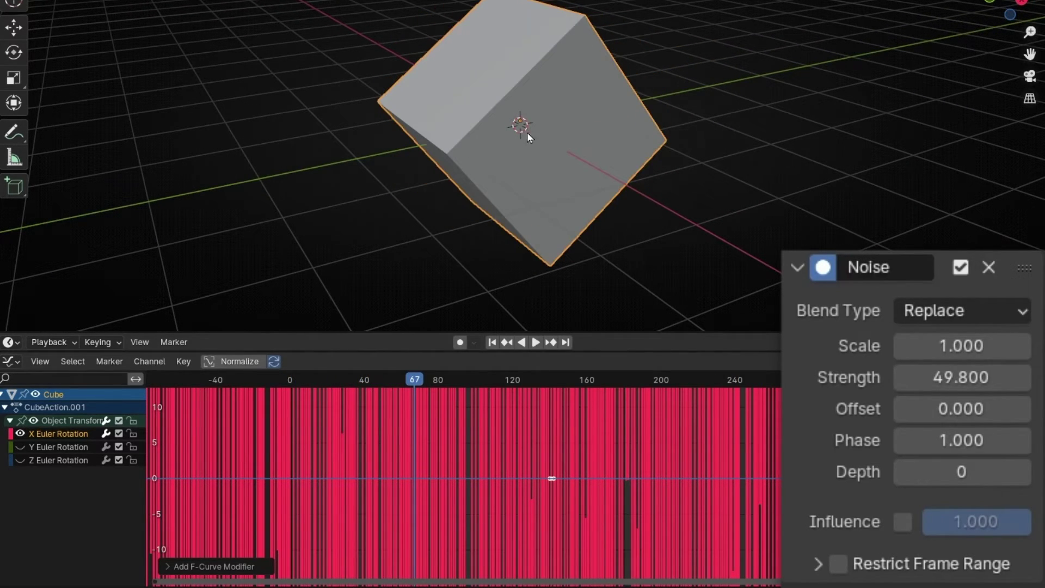
# - Increase the noise Scale in stages up to 93.1 for a slower wobble, checking with playback
pyautogui.moveTo(937, 346); pyautogui.dragTo(996, 345)
pyautogui.scroll(3, 521, 456)
pyautogui.press('space')
pyautogui.moveTo(573, 165); pyautogui.dragTo(593, 156, button='middle')
pyautogui.press('space')
pyautogui.moveTo(961, 346); pyautogui.dragTo(1029, 345)
pyautogui.press('space')
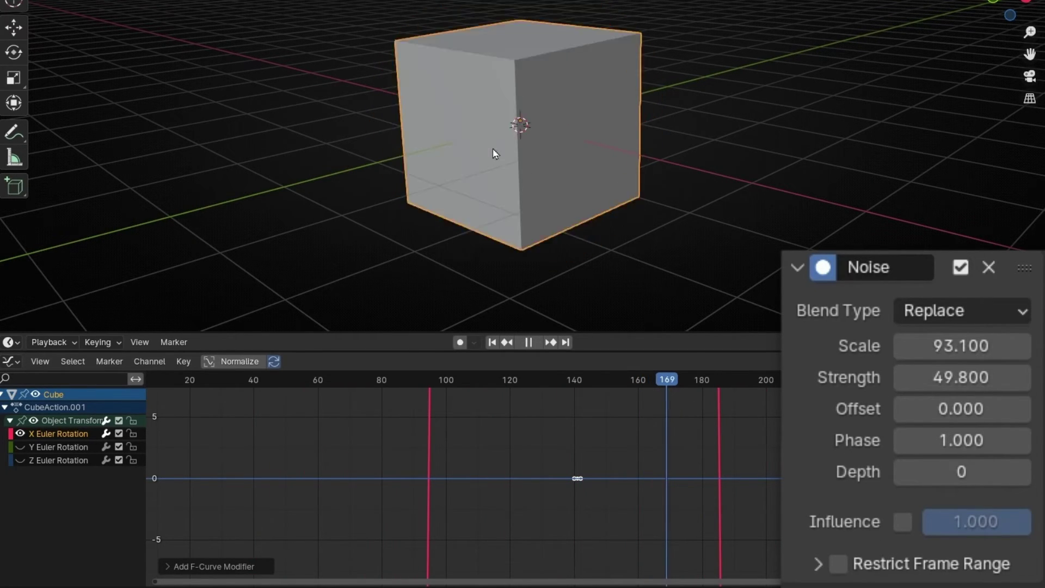
pyautogui.press('space')
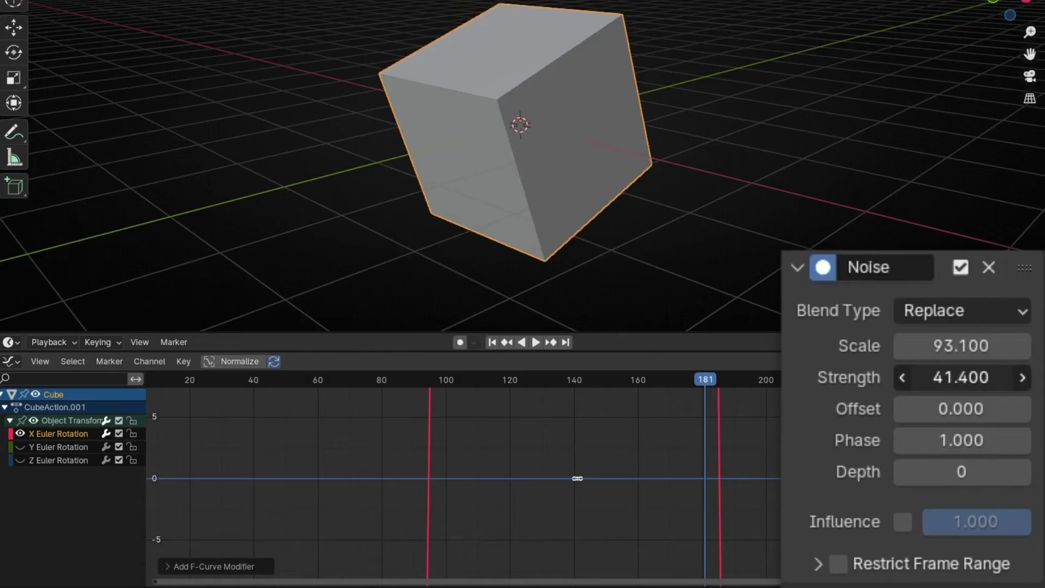
# - Lower the noise Strength to 15.1 and play to check the wobble
pyautogui.moveTo(961, 377); pyautogui.dragTo(906, 377)
pyautogui.press('space')
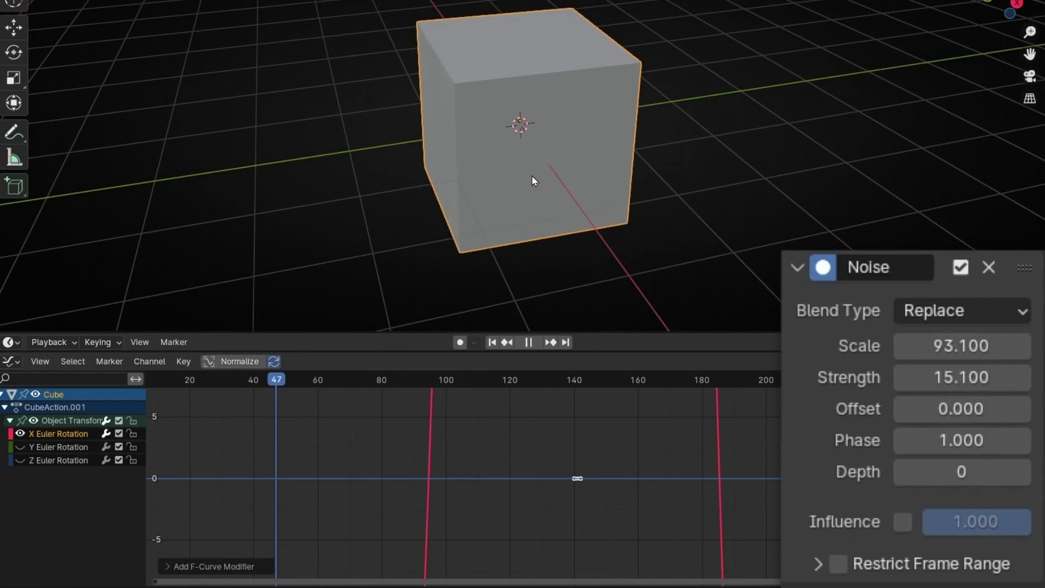
pyautogui.scroll(-4, 498, 446)
# - Clear the cube's rotation keyframes from the sidebar Rotation field
pyautogui.press('space')
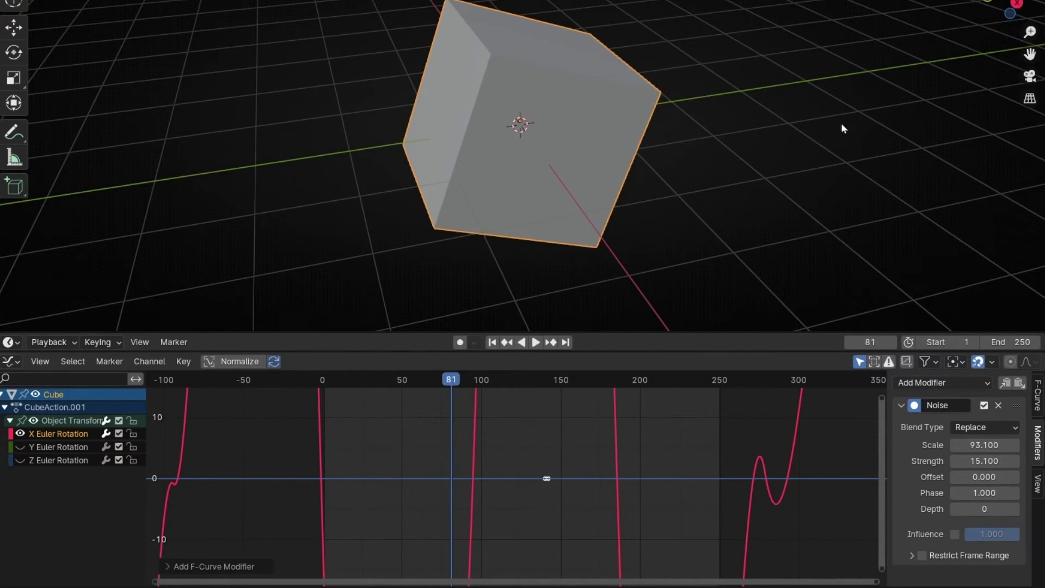
pyautogui.press('n')
pyautogui.rightClick(921, 73)
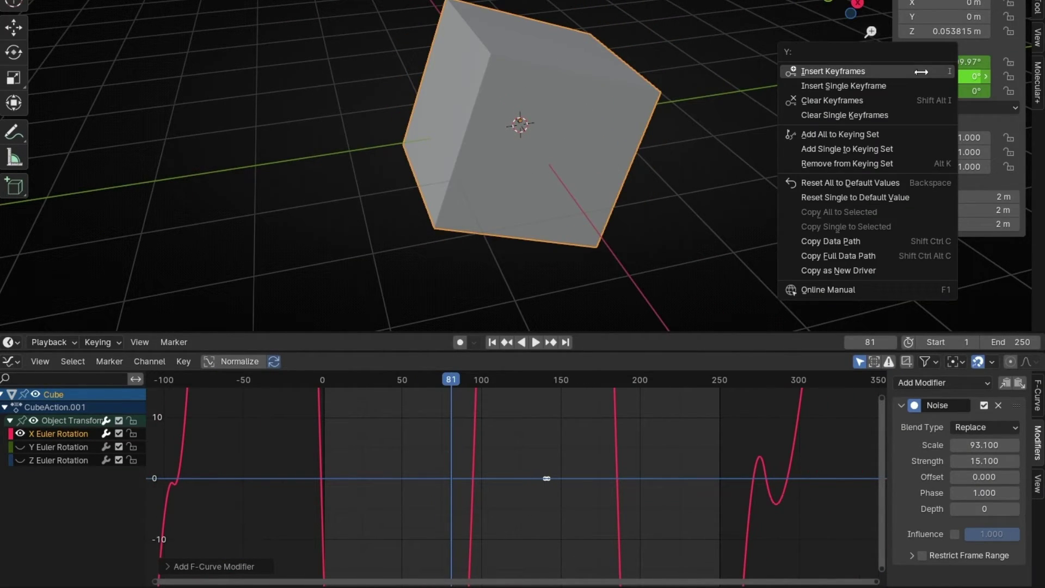
pyautogui.click(864, 100)
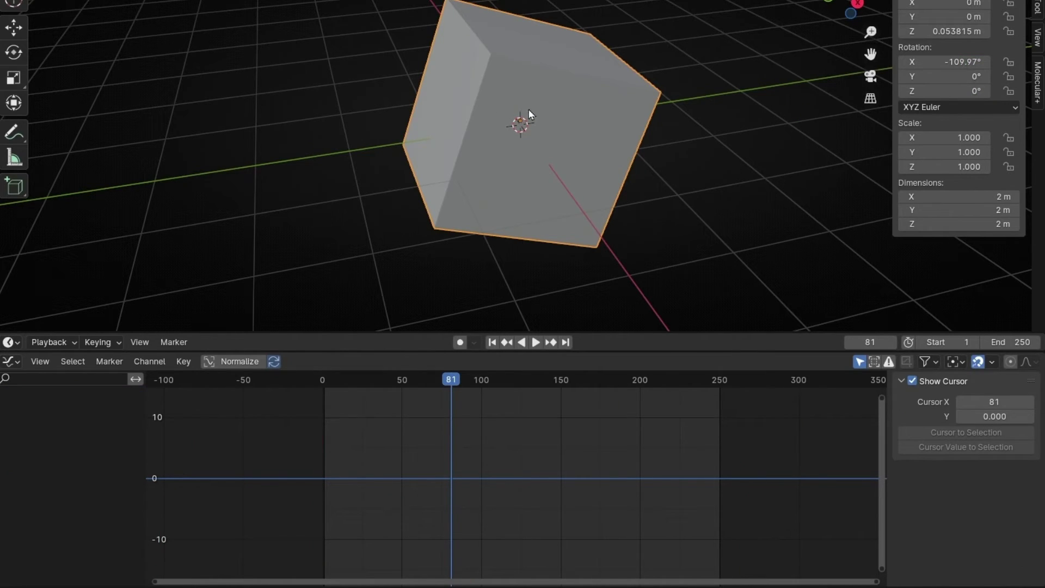
# - Insert a scale keyframe on the cube at frame 81 and select the Z Scale curve
pyautogui.rightClick(534, 93)
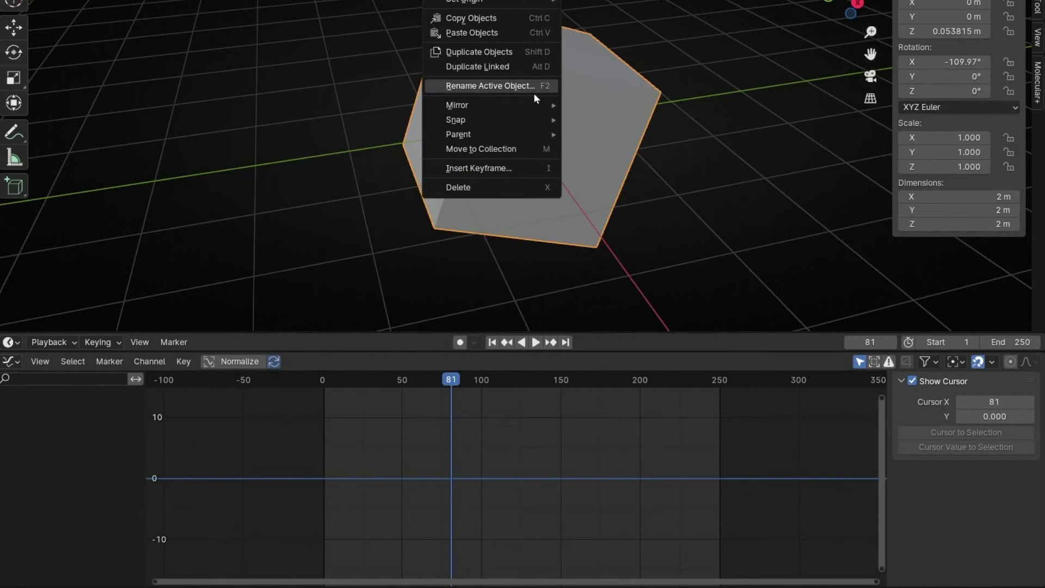
pyautogui.click(512, 167)
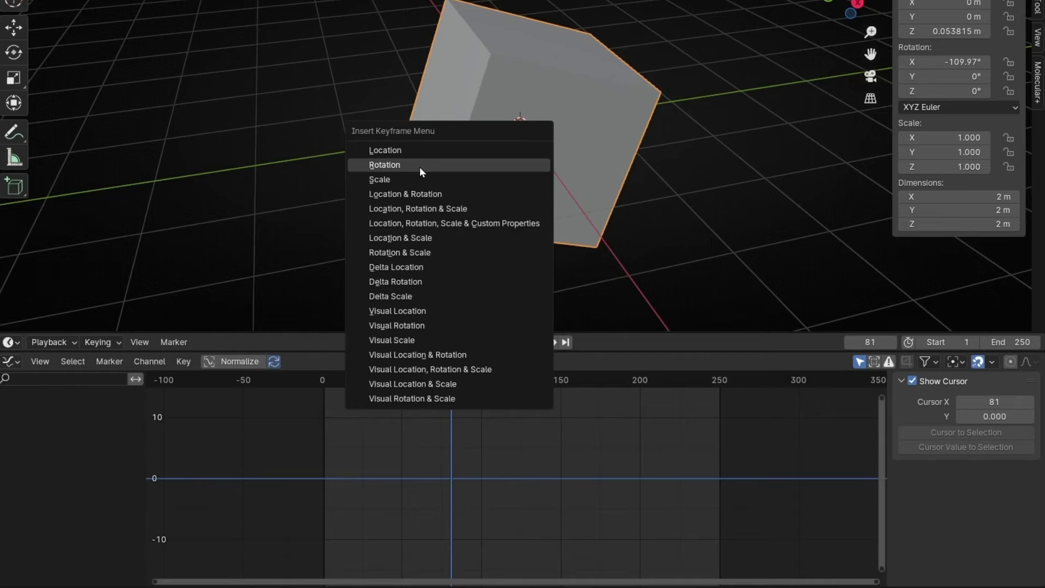
pyautogui.click(412, 180)
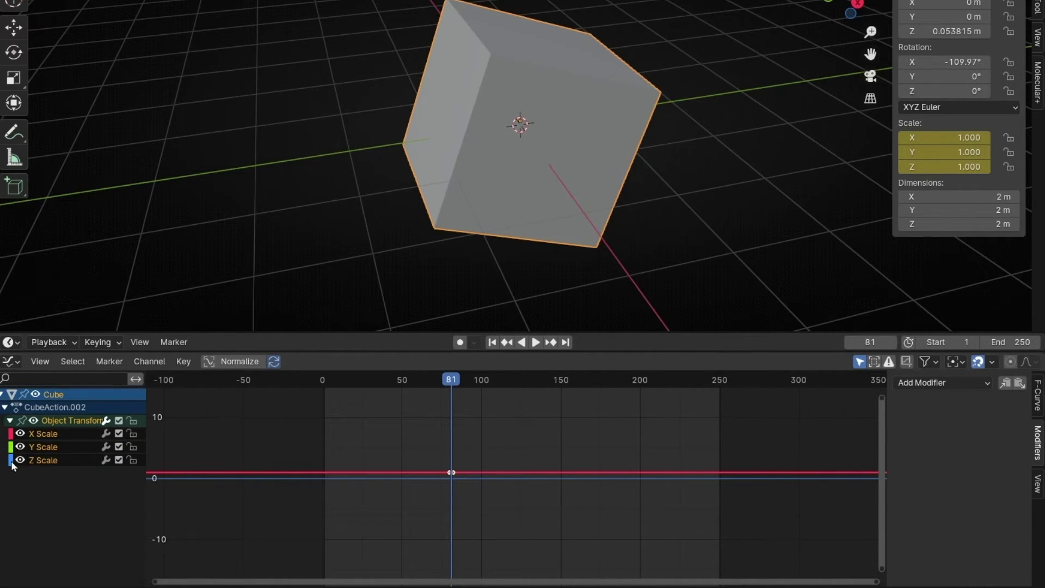
pyautogui.click(51, 462)
# - Add a Noise modifier to Z Scale and set the cube's X rotation to 0°
pyautogui.click(934, 380)
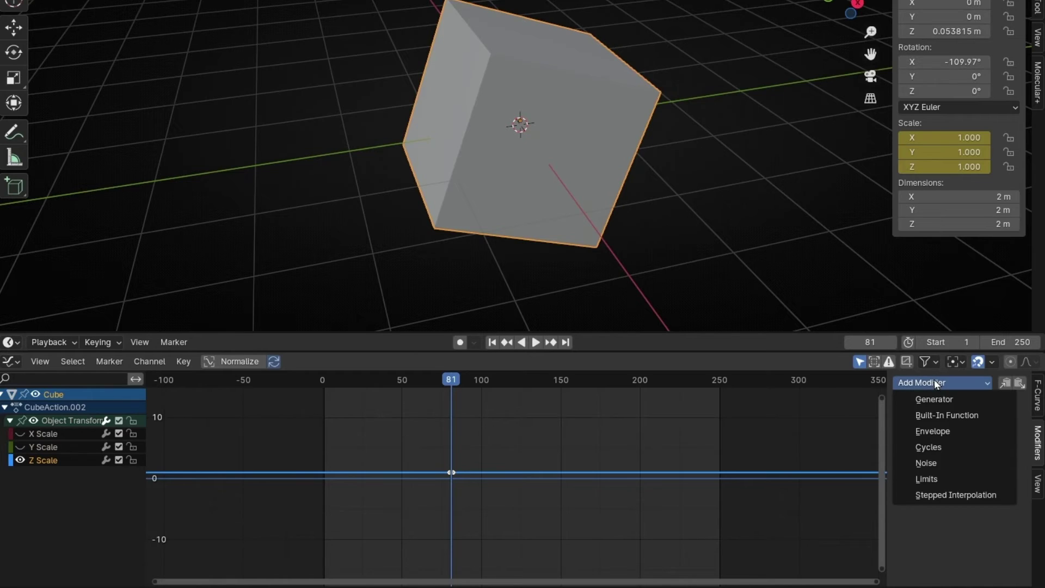
pyautogui.click(936, 462)
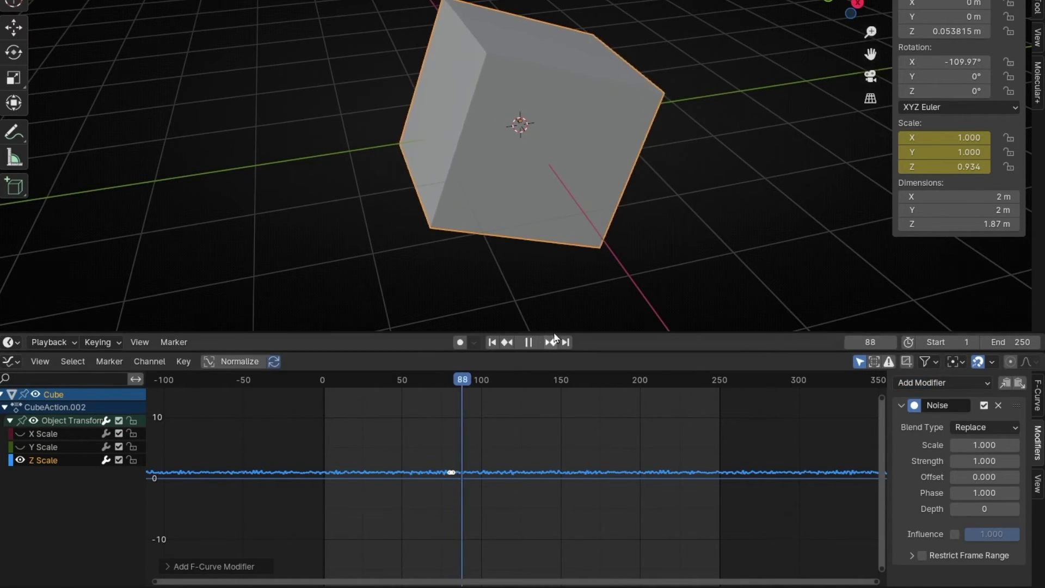
pyautogui.press('space')
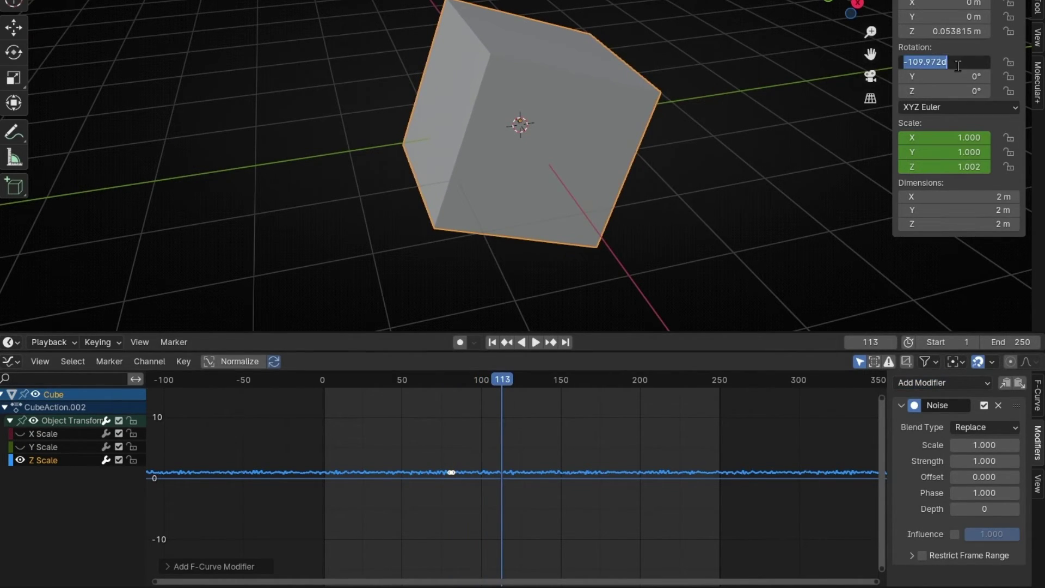
pyautogui.press('Return')
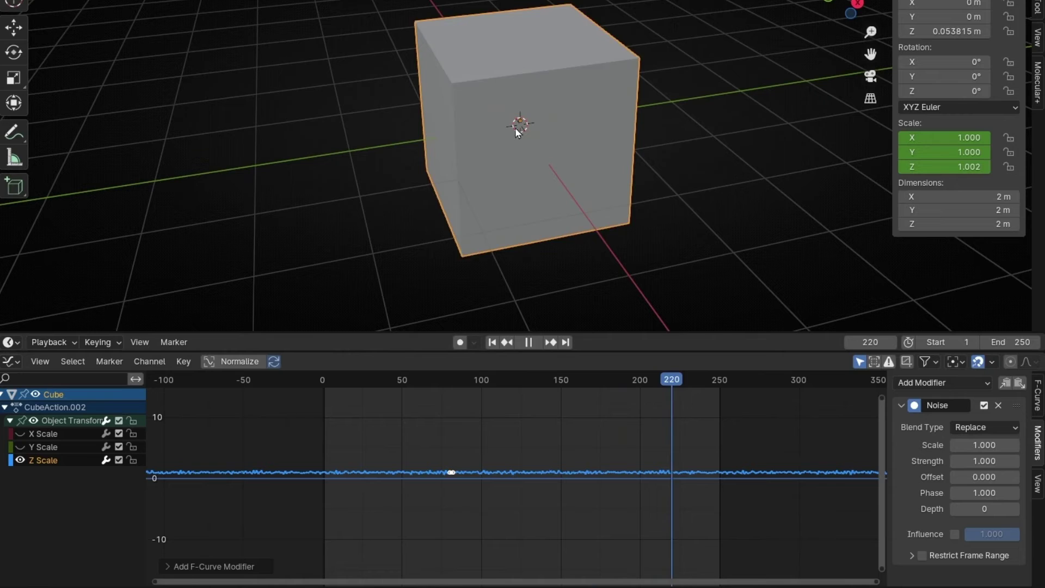
pyautogui.moveTo(510, 210); pyautogui.dragTo(505, 178, button='middle')
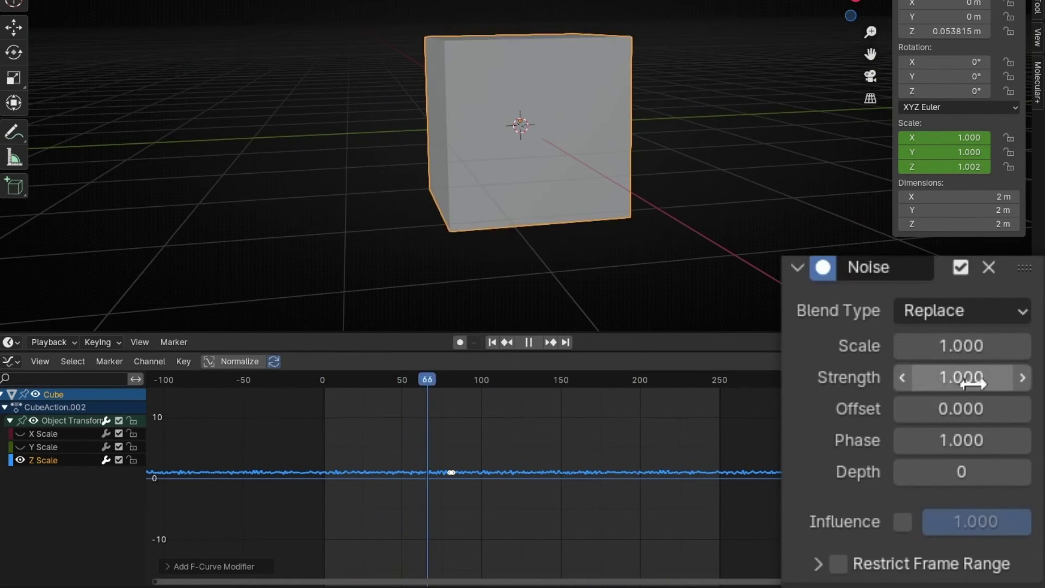
# - Set the scale noise Strength to 13.1, Scale to 16.7, and enable Influence at 0.447
pyautogui.moveTo(940, 363); pyautogui.dragTo(1007, 364)
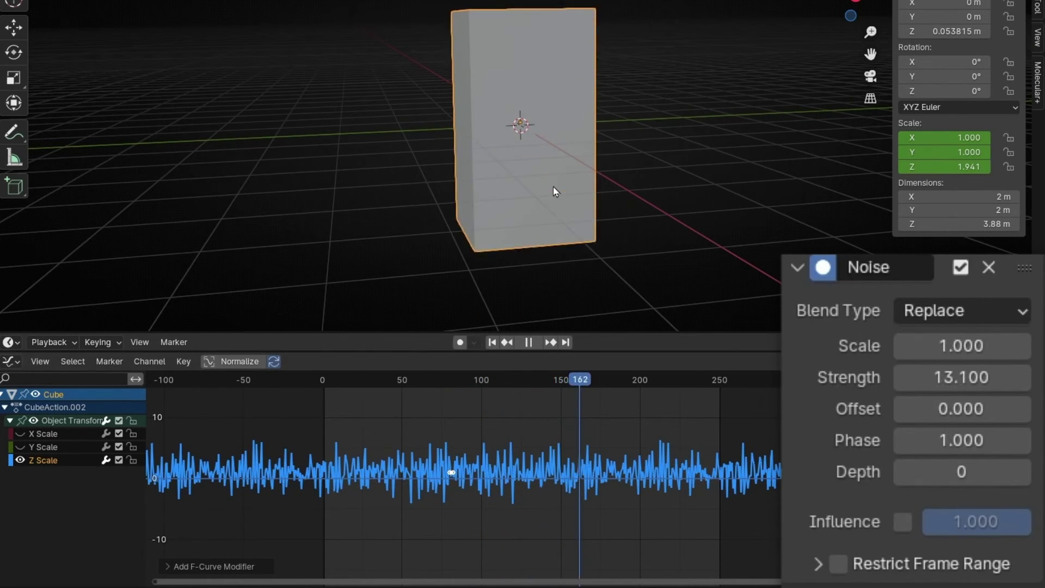
pyautogui.moveTo(958, 344); pyautogui.dragTo(991, 345)
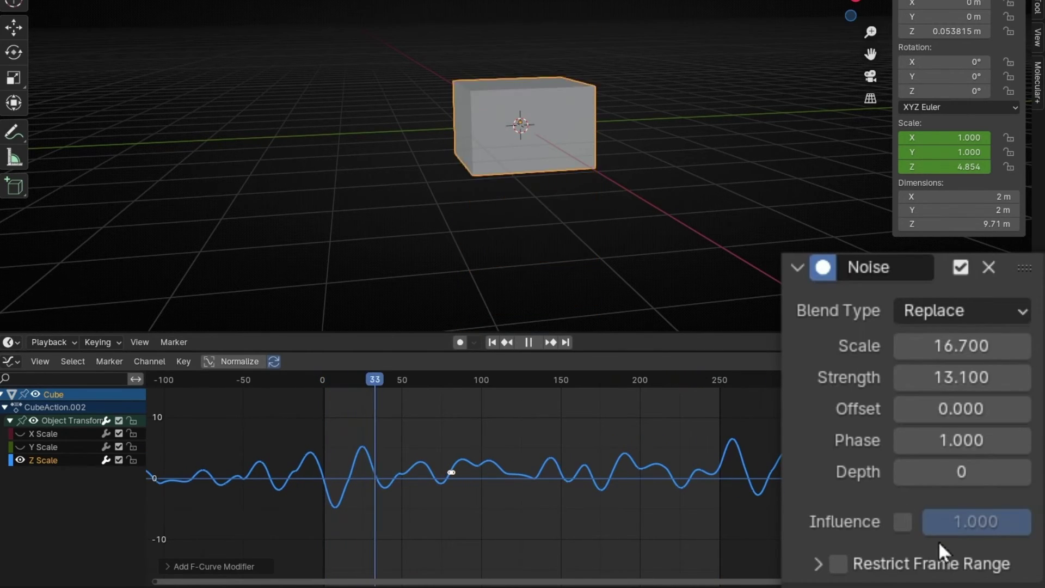
pyautogui.click(903, 522)
pyautogui.moveTo(950, 521); pyautogui.dragTo(897, 521)
pyautogui.moveTo(566, 217); pyautogui.dragTo(572, 250, button='middle')
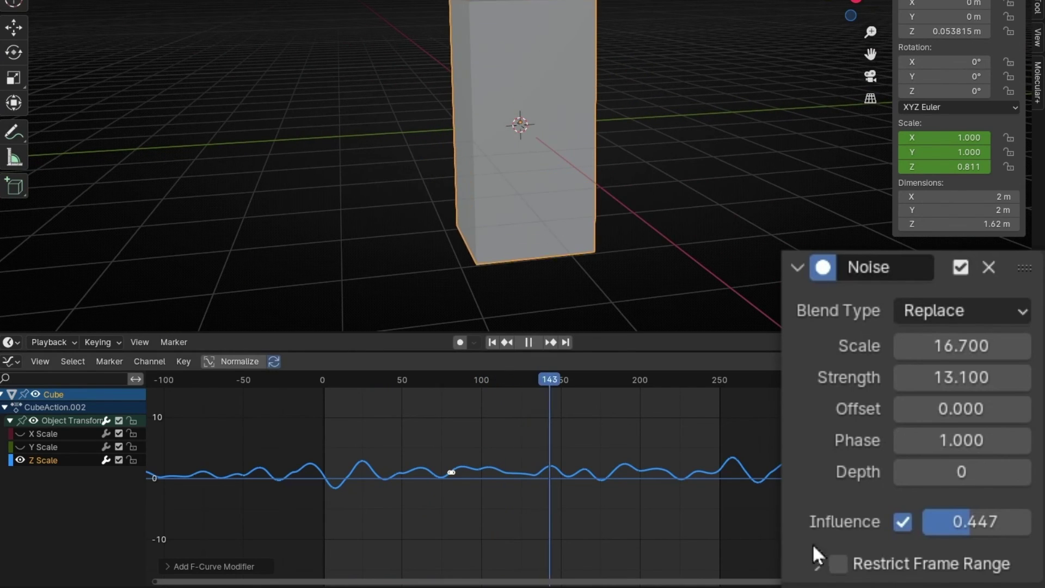
# - Enable Restrict Frame Range with End 250, Blend In 20.4 and Blend Out 5
pyautogui.click(840, 563)
pyautogui.click(820, 564)
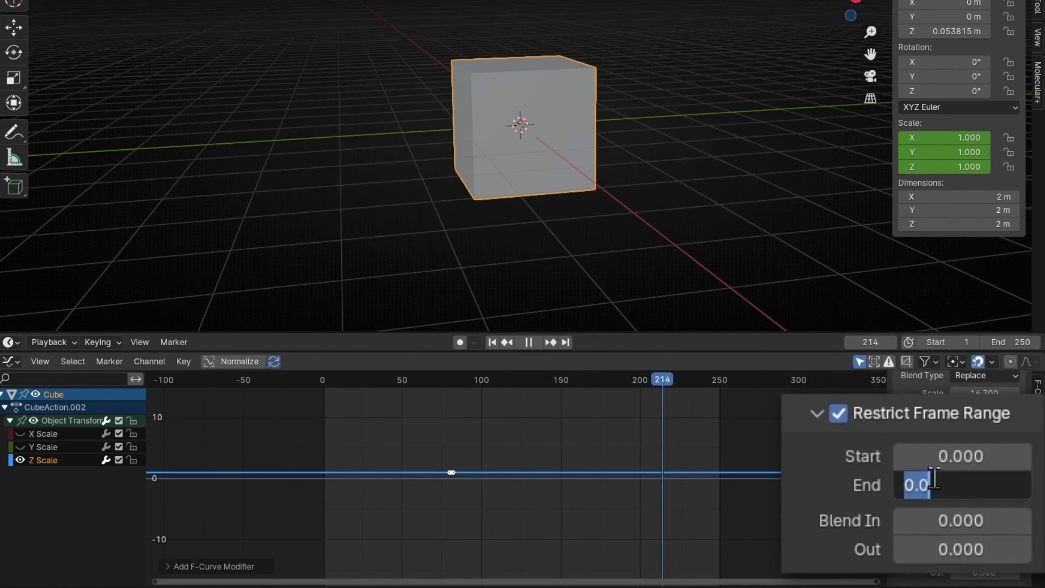
pyautogui.press('Return')
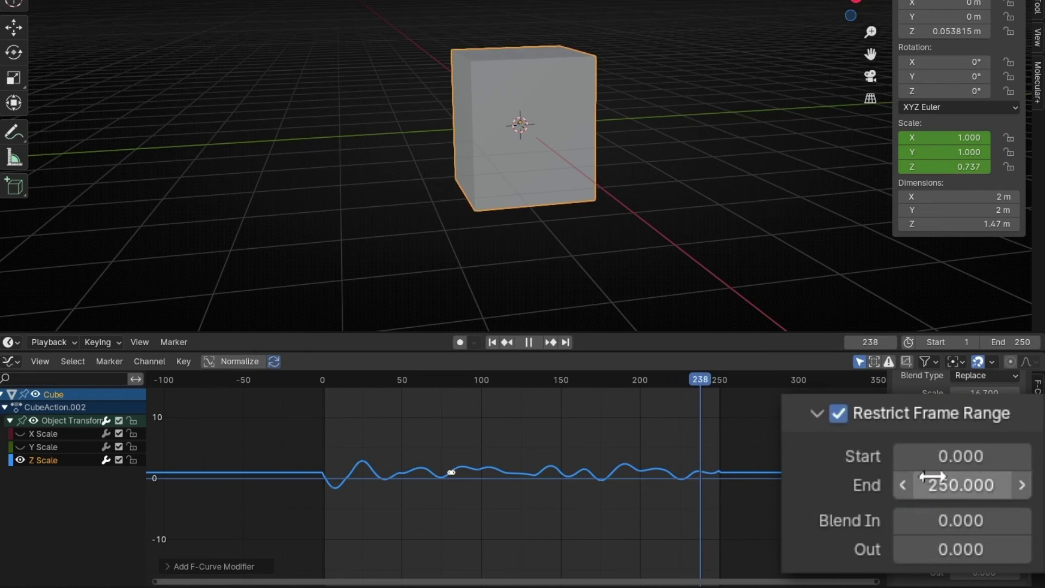
pyautogui.click(976, 521)
pyautogui.write('5')
pyautogui.press('Tab')
pyautogui.write('5')
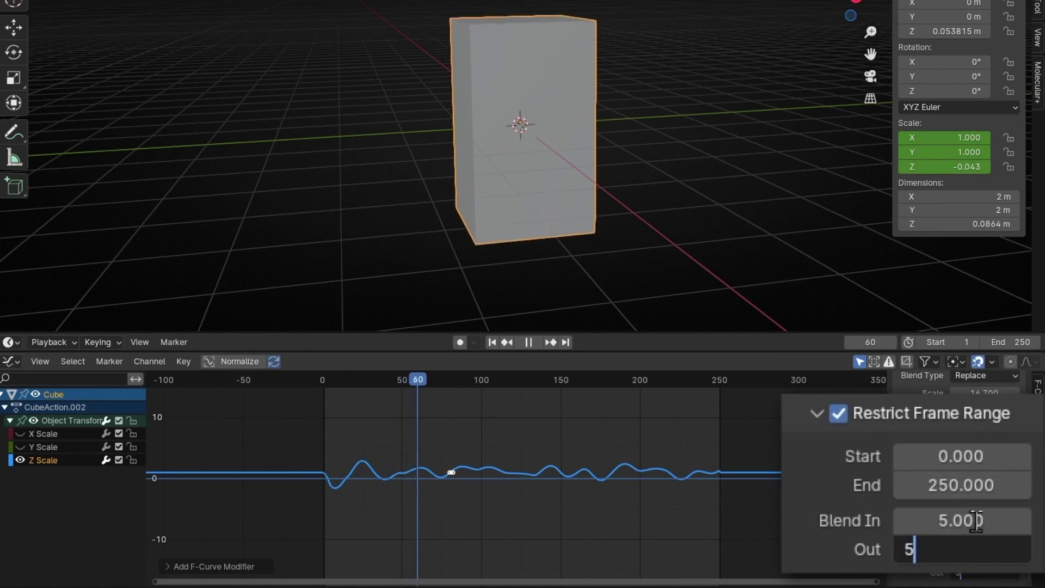
pyautogui.press('Return')
# - Play the animation around frame 221 to check that the Z Scale noise loops cleanly
pyautogui.click(674, 381)
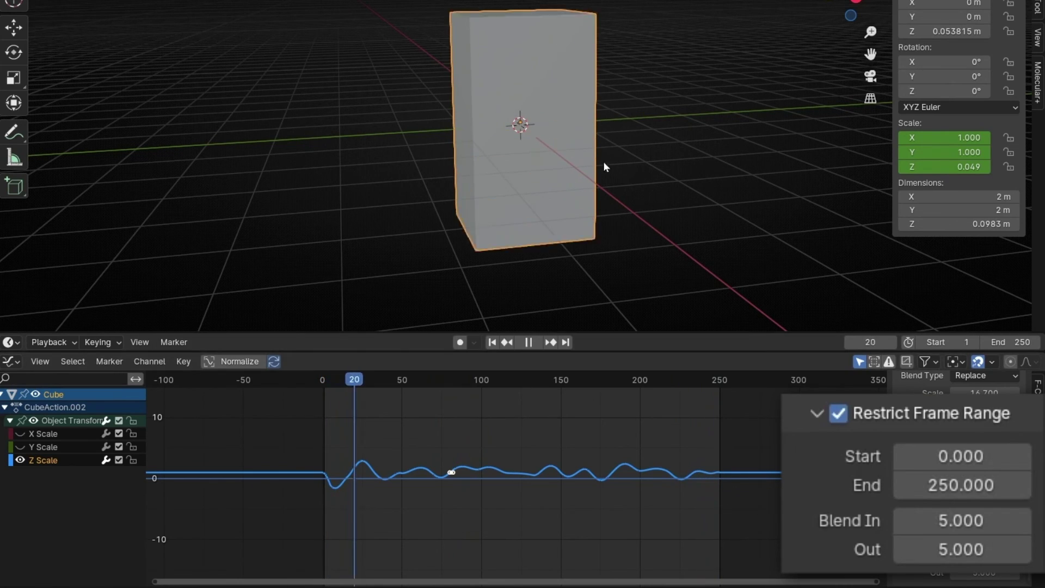
pyautogui.press('space')
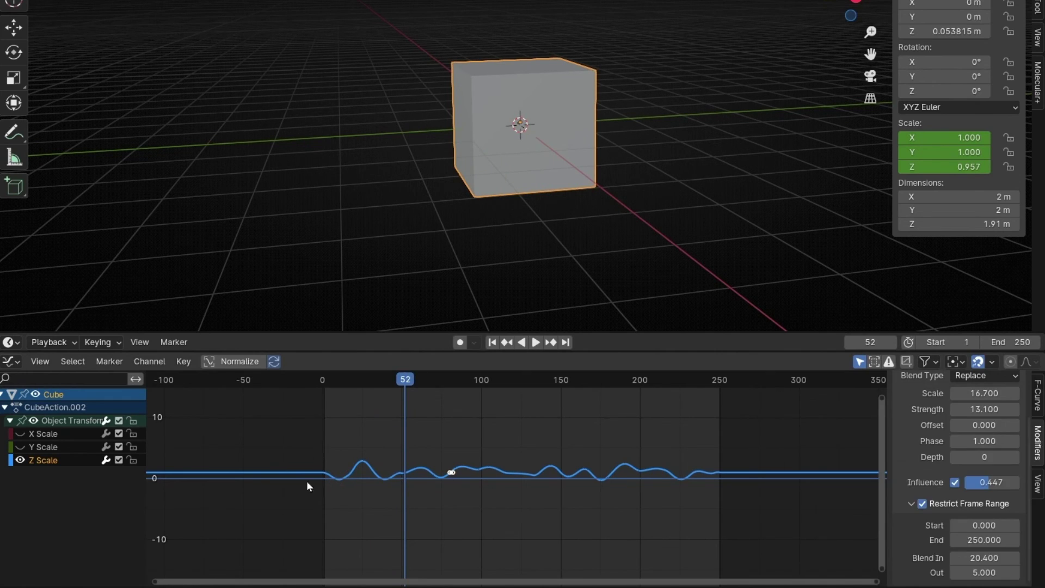
pyautogui.press('space')
pyautogui.click(661, 378)
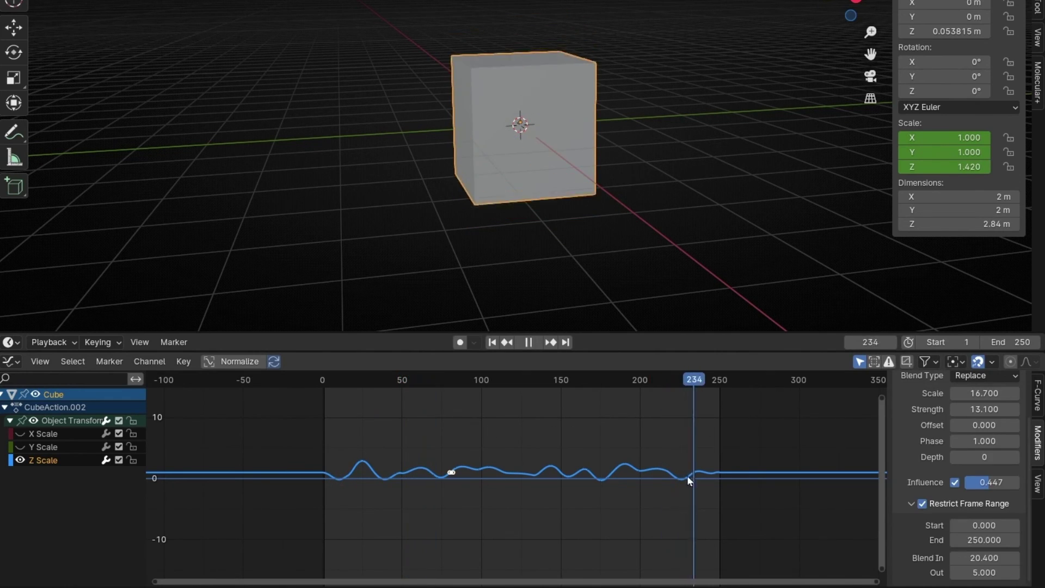